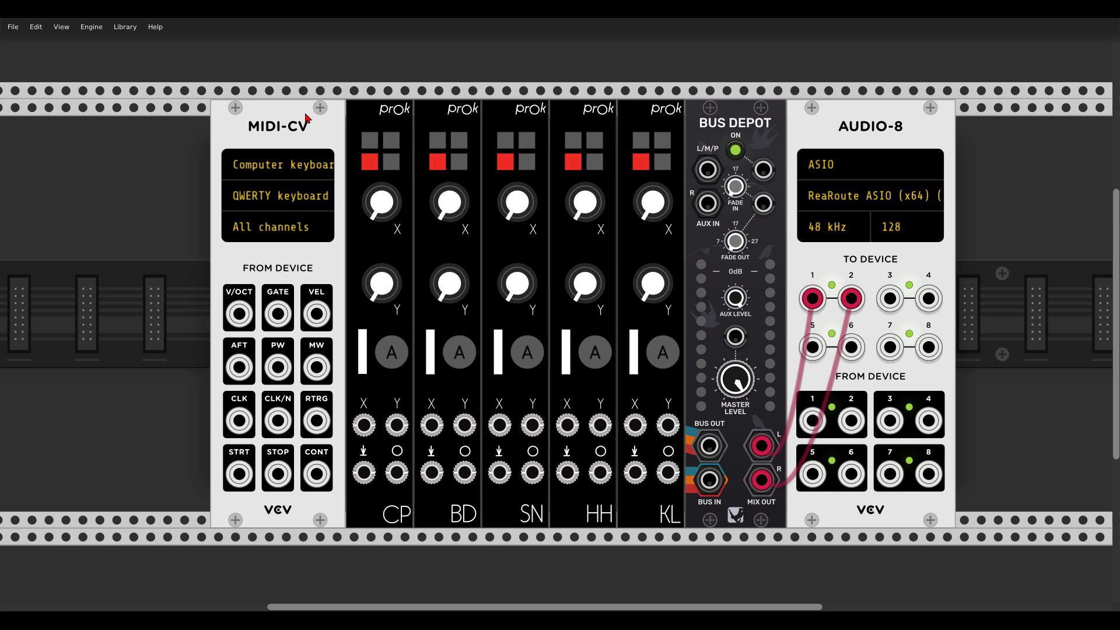
# Patch the MIDI-CV gate into CP's trigger and CP's output into Bus Depot's L/M/P input, and sweep CP's Morph X and Y.
pyautogui.moveTo(294, 316); pyautogui.dragTo(707, 169)
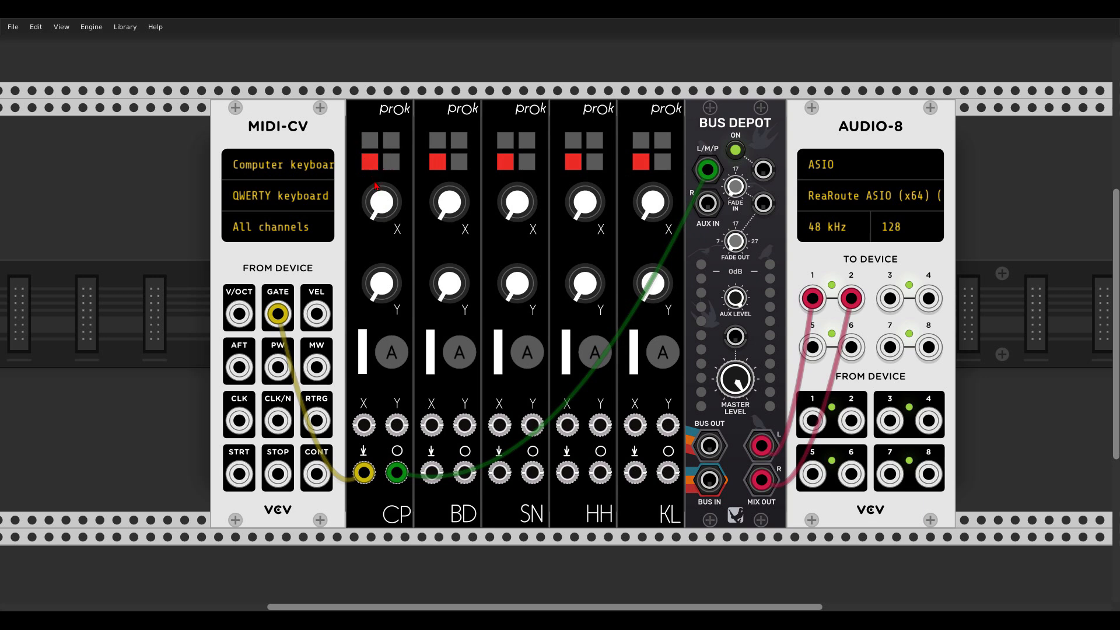
pyautogui.moveTo(379, 205); pyautogui.dragTo(380, 203)
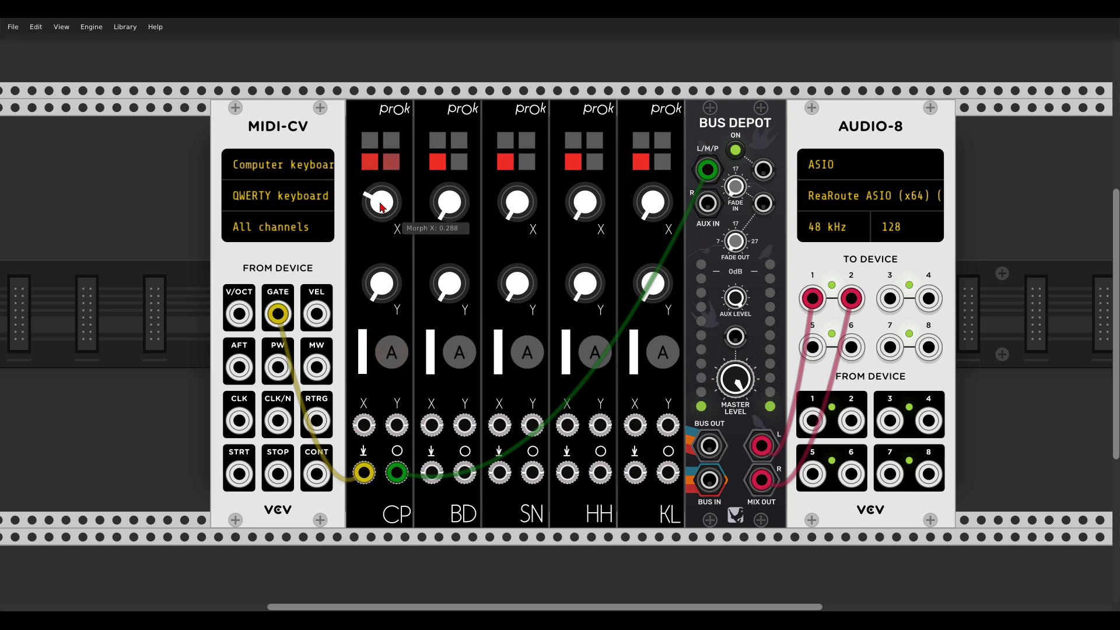
pyautogui.moveTo(385, 285); pyautogui.dragTo(385, 278)
pyautogui.moveTo(383, 203)
pyautogui.mouseDown()
pyautogui.moveTo(383, 190)
pyautogui.moveTo(383, 199)
pyautogui.mouseUp()
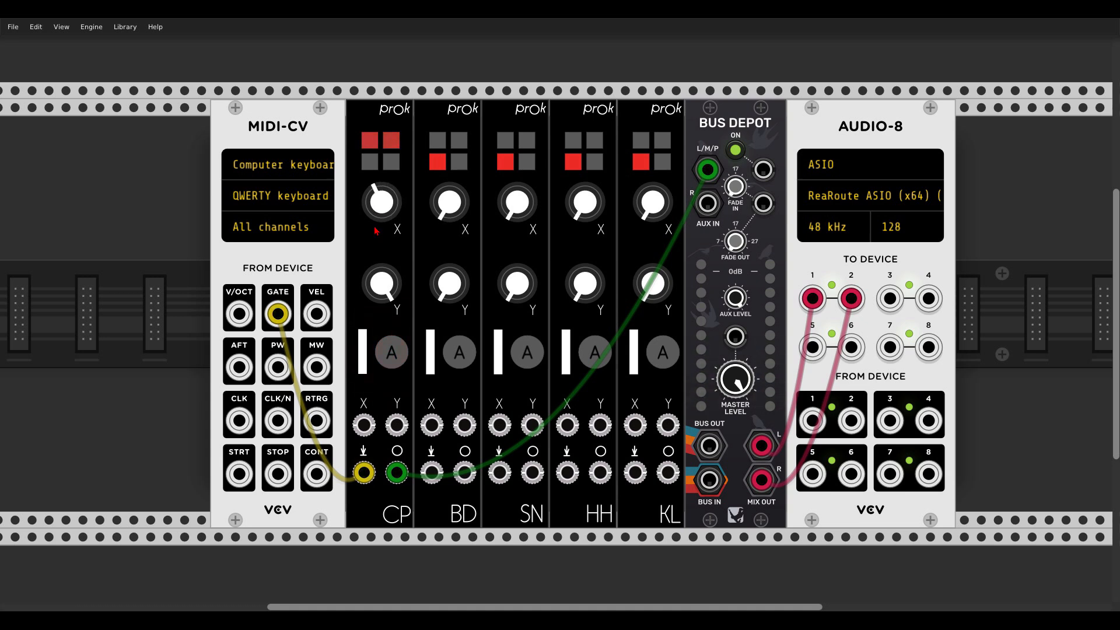
# Switch CP to bank D and sweep its Morph X and Y, bringing Morph X down to 0.
pyautogui.click(388, 365)
pyautogui.moveTo(382, 202)
pyautogui.mouseDown()
pyautogui.moveTo(382, 213)
pyautogui.moveTo(382, 181)
pyautogui.mouseUp()
pyautogui.moveTo(382, 284); pyautogui.dragTo(382, 321)
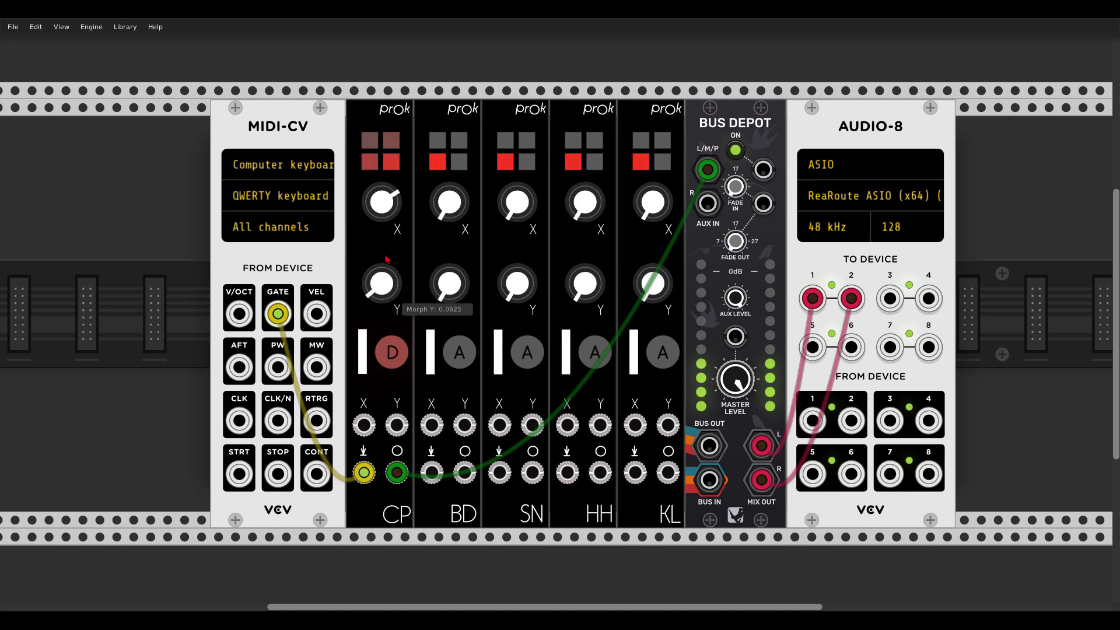
pyautogui.moveTo(384, 212); pyautogui.dragTo(384, 239)
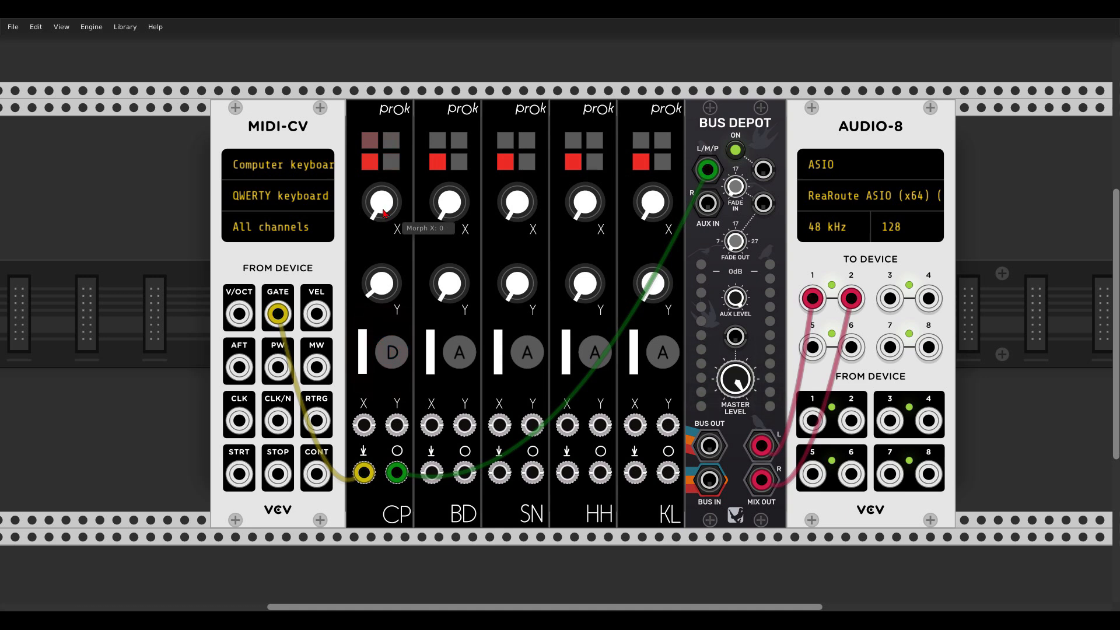
# Switch CP to bank L and raise both Morph X and Morph Y past their midpoints.
pyautogui.click(400, 355)
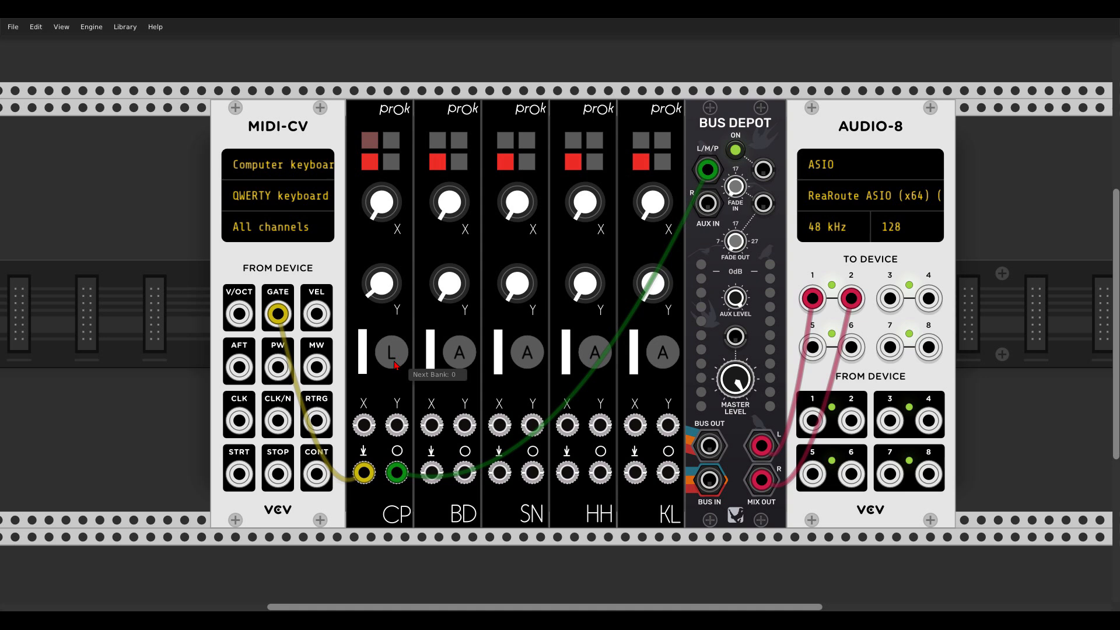
pyautogui.moveTo(381, 284); pyautogui.dragTo(381, 266)
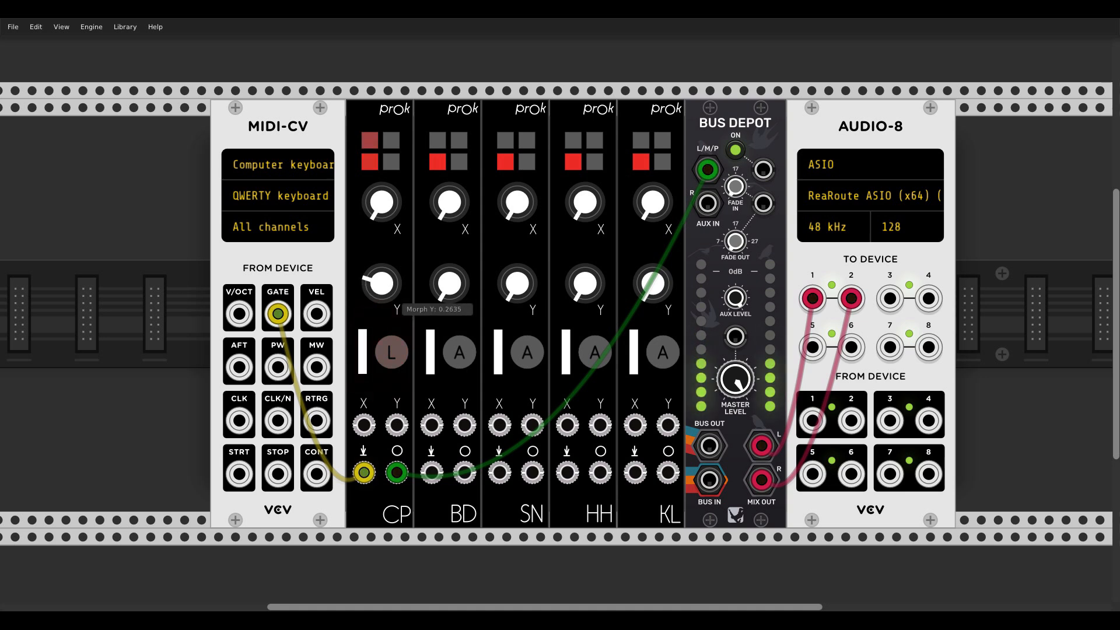
pyautogui.moveTo(382, 202); pyautogui.dragTo(388, 190)
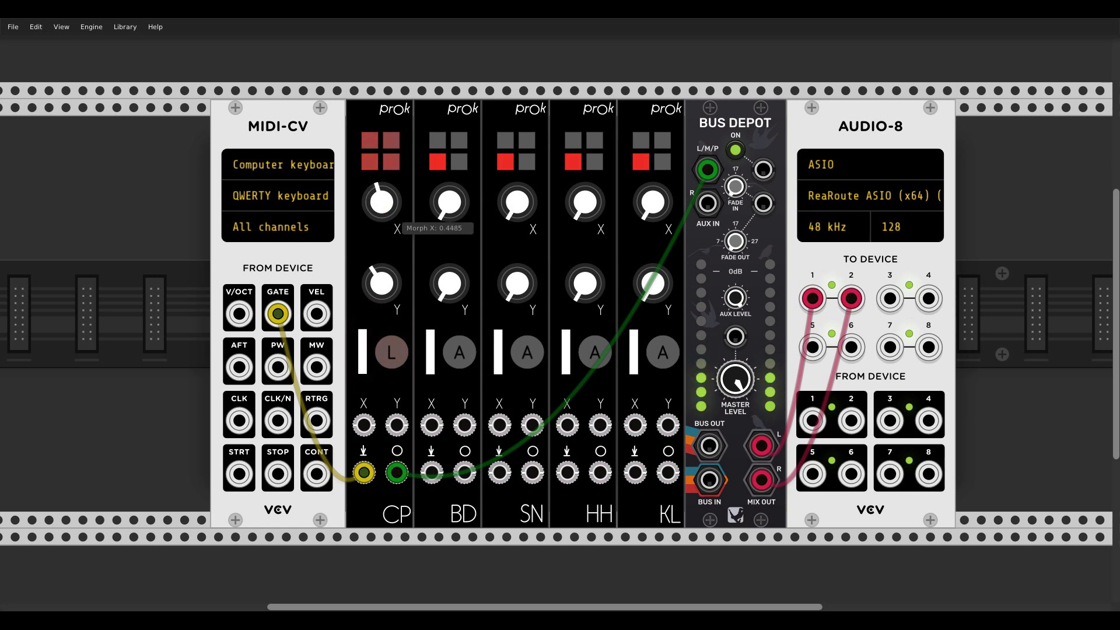
pyautogui.moveTo(382, 283); pyautogui.dragTo(382, 261)
# Move the gate and output cables from CP to BD, and sweep BD's Morph X and Y on bank A.
pyautogui.moveTo(396, 472); pyautogui.dragTo(431, 472)
pyautogui.moveTo(449, 284); pyautogui.dragTo(450, 269)
pyautogui.moveTo(449, 201); pyautogui.dragTo(449, 157)
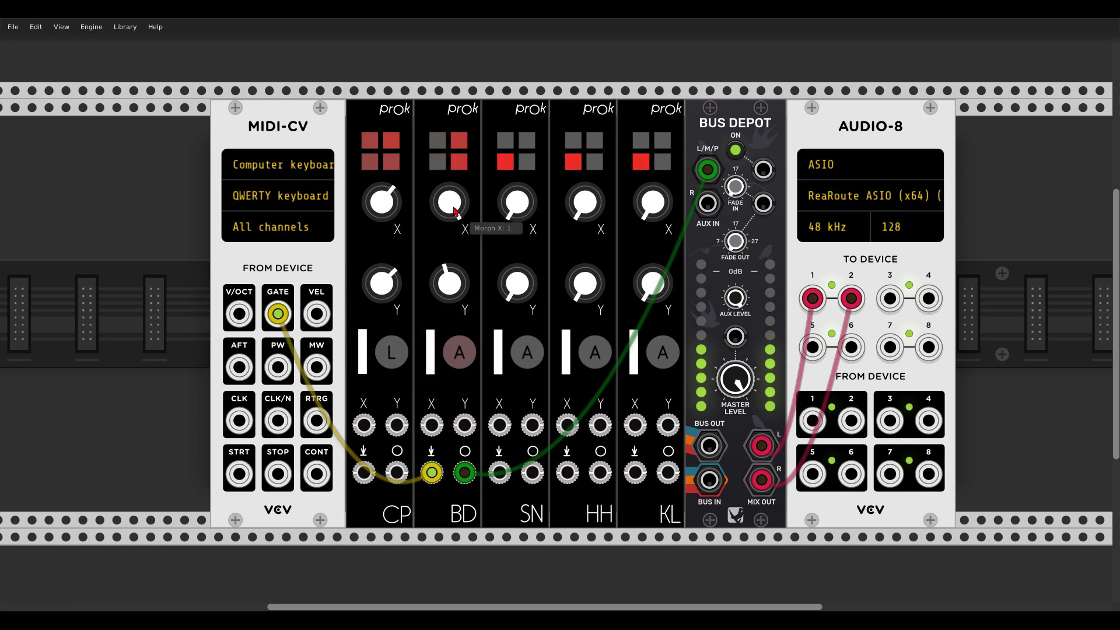
pyautogui.moveTo(449, 208); pyautogui.dragTo(450, 285)
# Switch BD to bank D and bring its Morph X and Morph Y up to maximum.
pyautogui.click(459, 342)
pyautogui.click(460, 347)
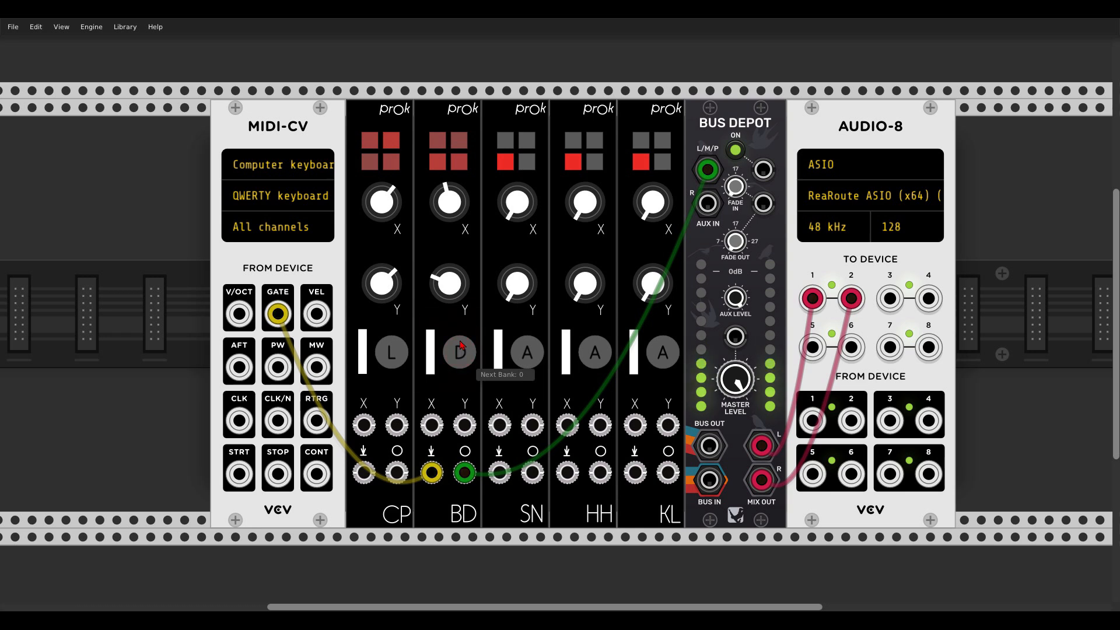
pyautogui.moveTo(450, 223); pyautogui.dragTo(451, 201)
pyautogui.moveTo(449, 274); pyautogui.dragTo(449, 211)
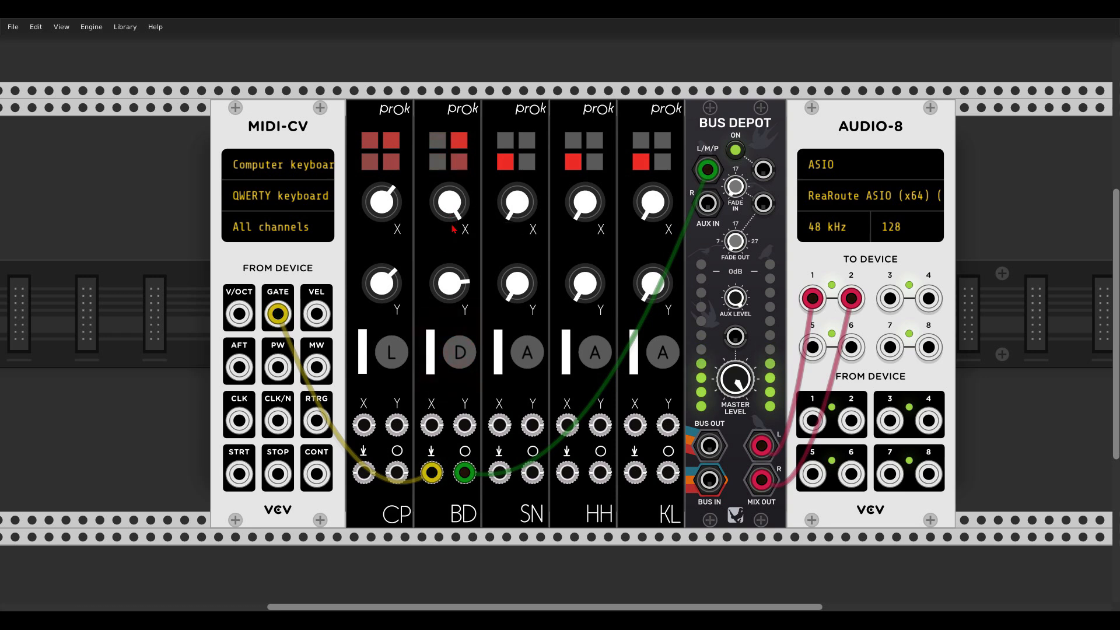
pyautogui.moveTo(449, 283); pyautogui.dragTo(456, 259)
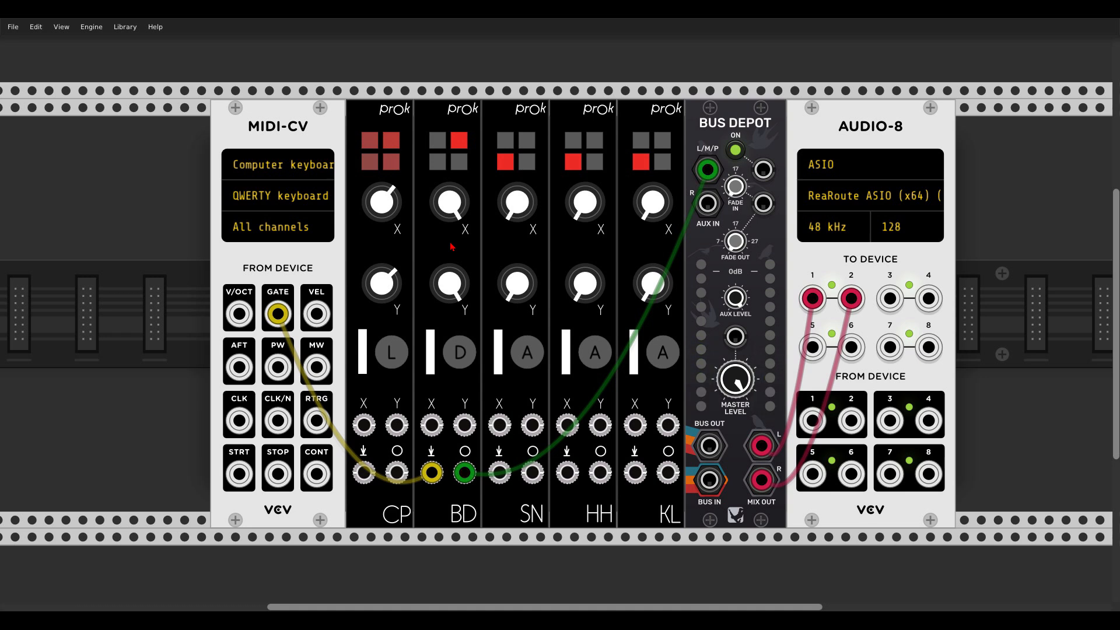
# Load the Cristian Vogel FX bank into BD, trigger it and lower Morph Y to about 0.16.
pyautogui.rightClick(443, 116)
pyautogui.moveTo(489, 259)
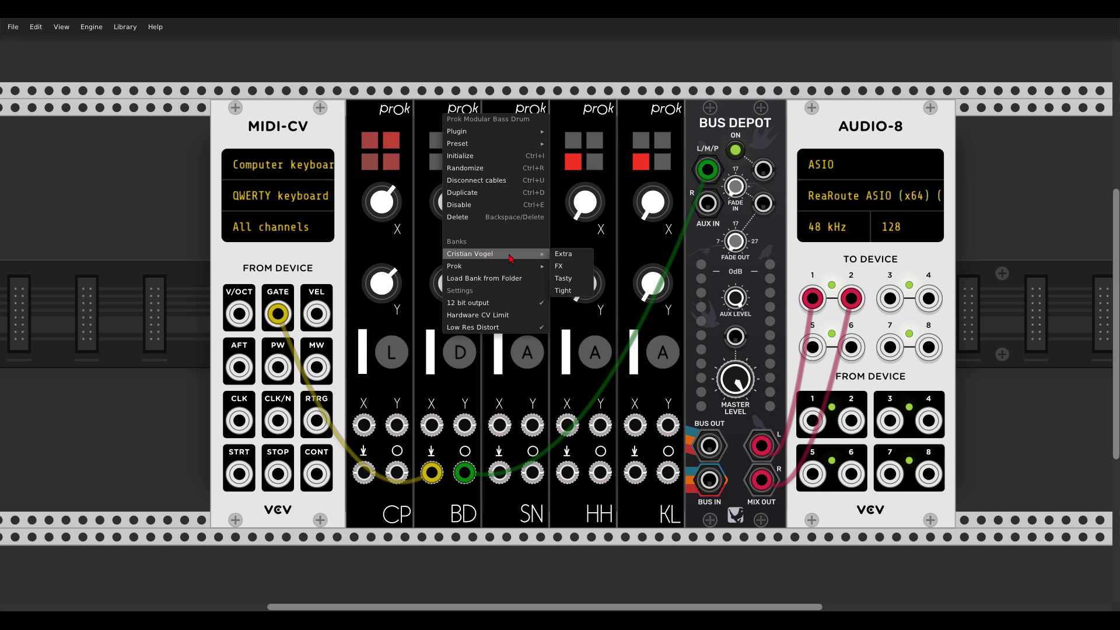
pyautogui.click(566, 266)
pyautogui.press('z')
pyautogui.moveTo(457, 280); pyautogui.dragTo(457, 332)
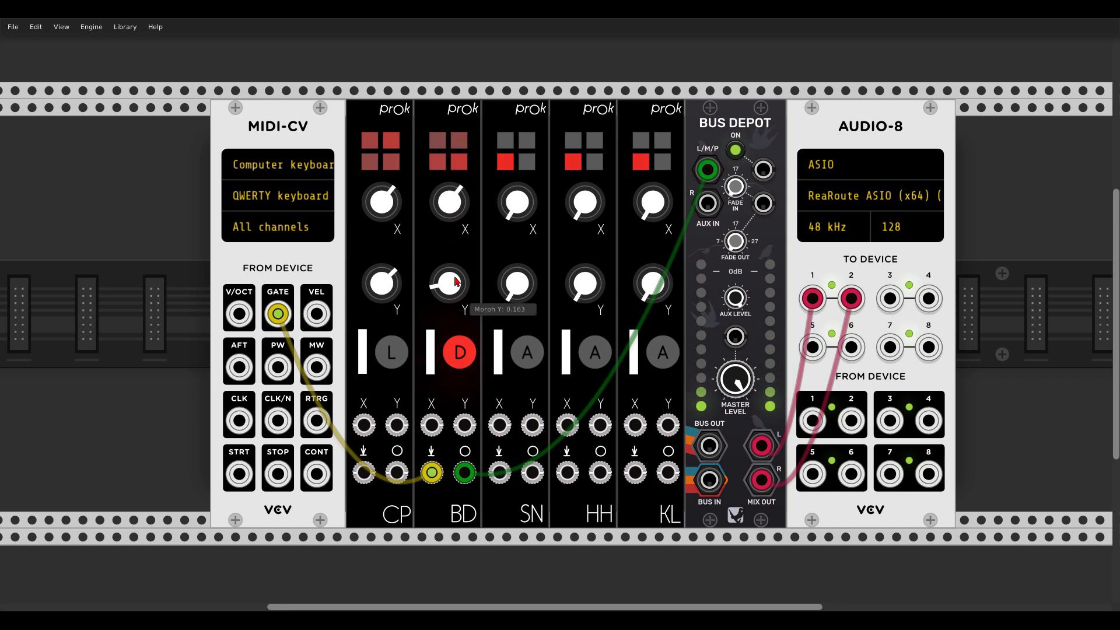
# Switch BD to bank H, with Morph X at about 0.30 and Morph Y slightly past its midpoint.
pyautogui.moveTo(453, 202); pyautogui.dragTo(453, 210)
pyautogui.moveTo(458, 357); pyautogui.dragTo(458, 347)
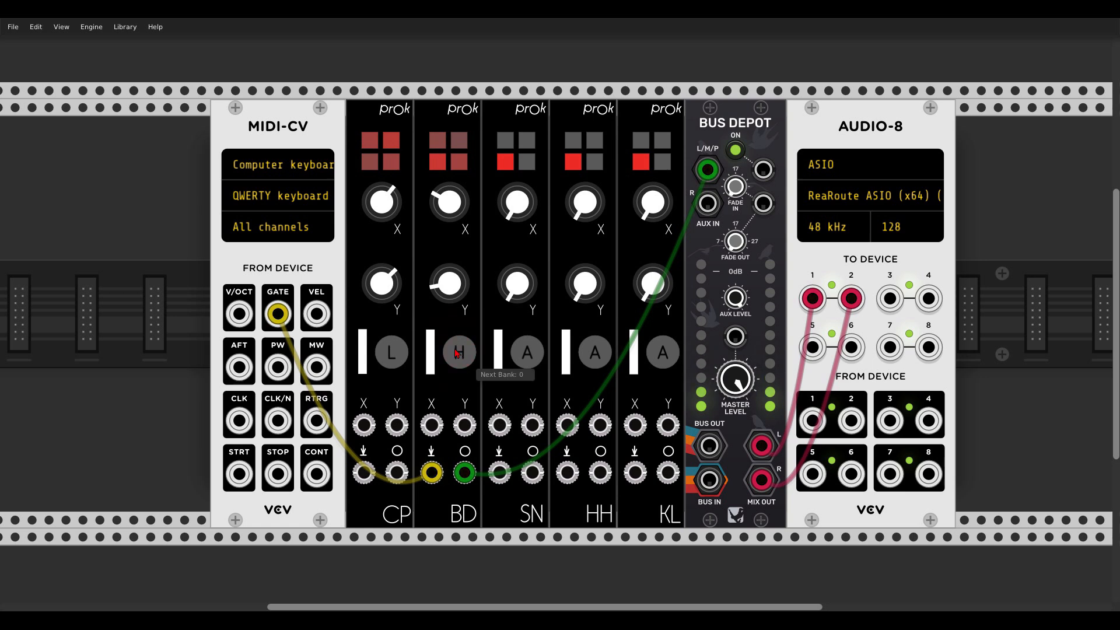
pyautogui.moveTo(451, 296); pyautogui.dragTo(451, 275)
# Load a different sound bank into BD and raise Morph X to just past its midpoint.
pyautogui.rightClick(444, 148)
pyautogui.moveTo(513, 270)
pyautogui.click(596, 284)
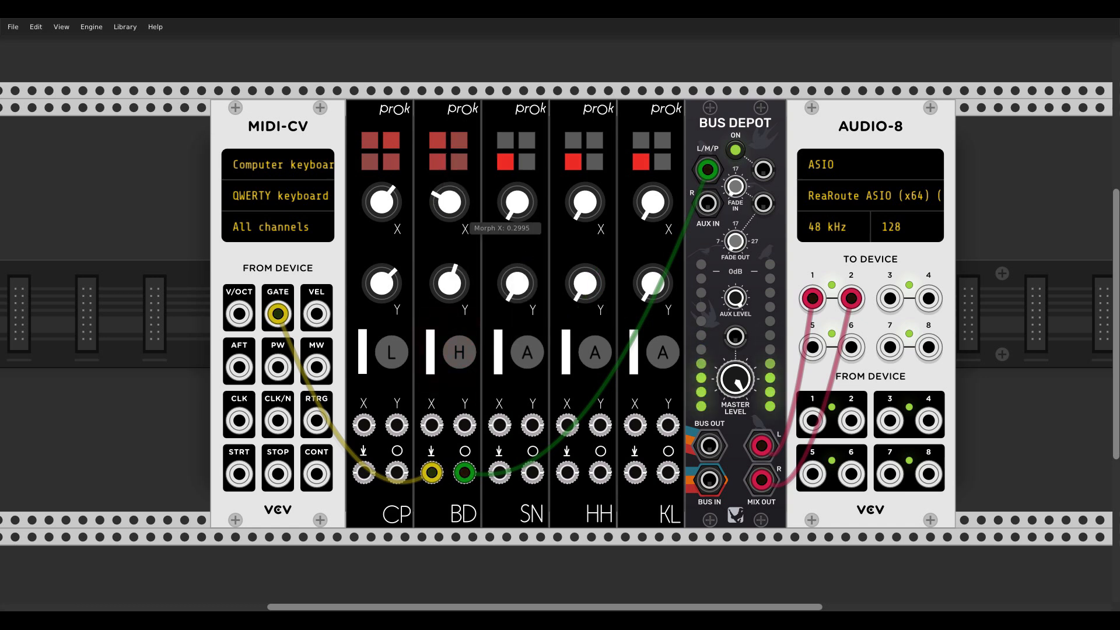
pyautogui.moveTo(449, 207); pyautogui.dragTo(449, 231)
# Move the gate and output cables from BD to SN, and raise SN's Morph Y past midpoint and Morph X to about 0.29.
pyautogui.moveTo(464, 472); pyautogui.dragTo(532, 472)
pyautogui.moveTo(432, 473); pyautogui.dragTo(499, 472)
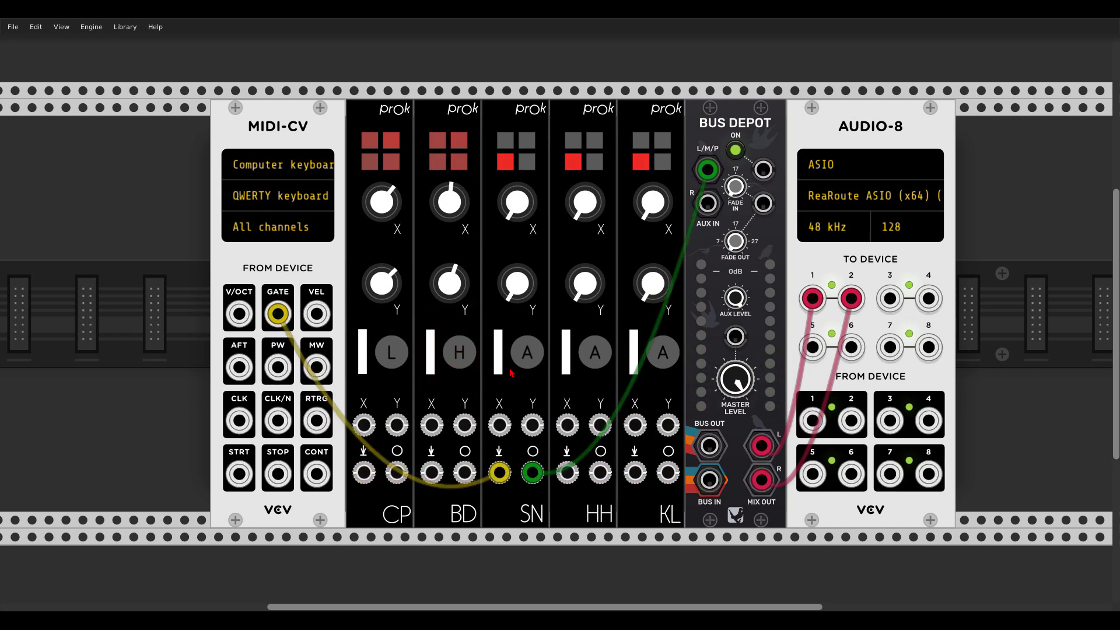
pyautogui.moveTo(517, 285); pyautogui.dragTo(519, 261)
pyautogui.moveTo(524, 217); pyautogui.dragTo(524, 192)
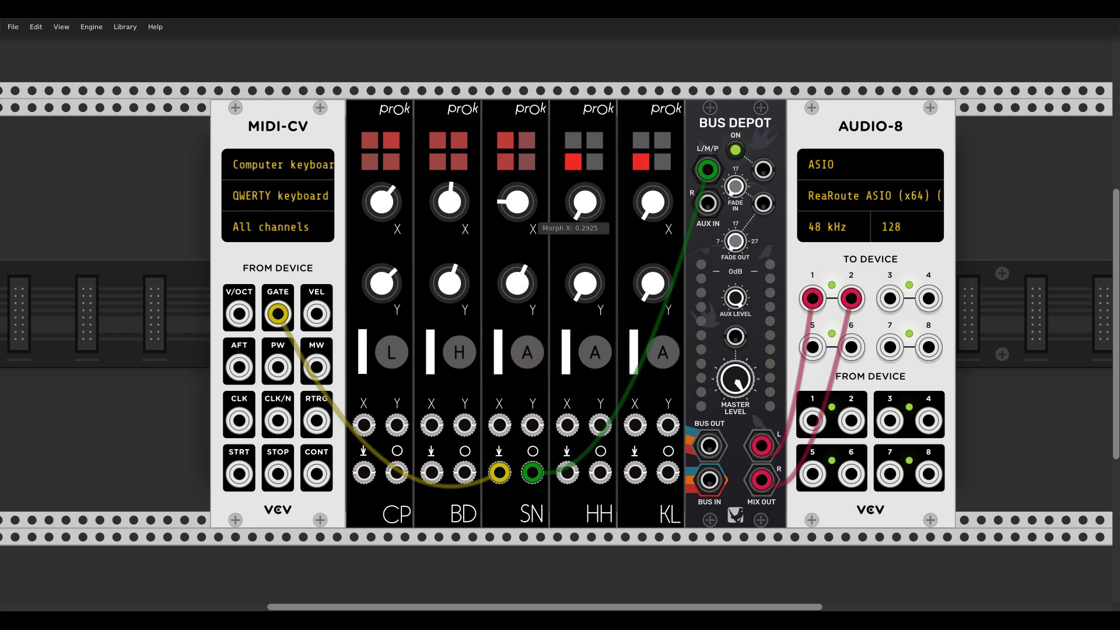
# Load the Cristian Vogel Tasty bank into SN and adjust its Morph Y.
pyautogui.rightClick(517, 117)
pyautogui.moveTo(532, 256)
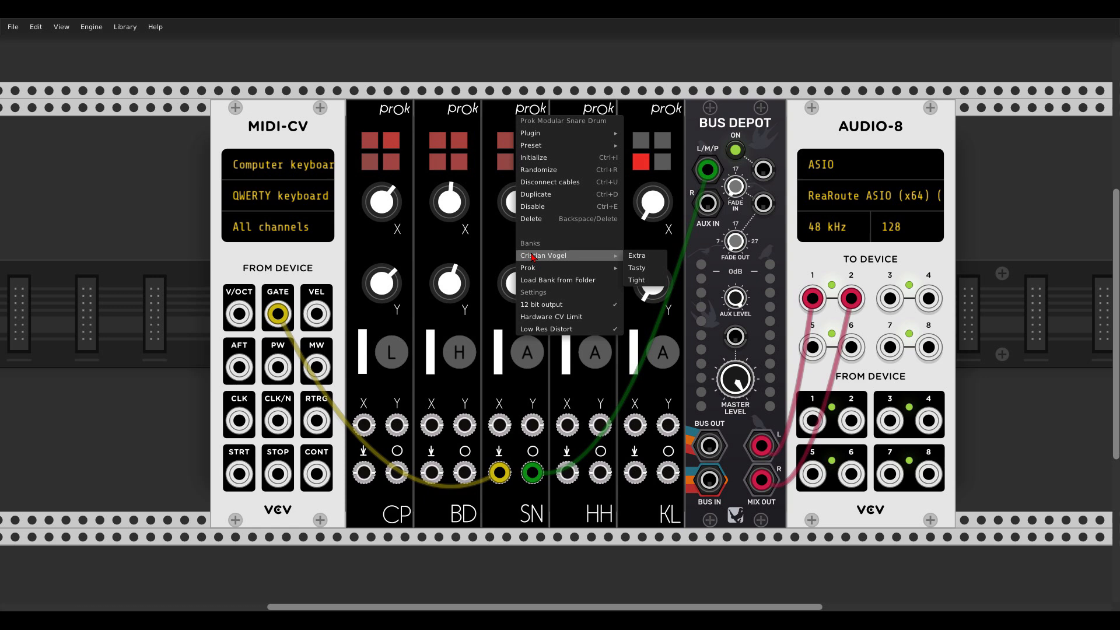
pyautogui.click(637, 268)
pyautogui.moveTo(517, 284); pyautogui.dragTo(516, 298)
# Step SN through to bank C, lowering Morph X and raising Morph Y along the way.
pyautogui.click(527, 352)
pyautogui.moveTo(523, 201); pyautogui.dragTo(523, 222)
pyautogui.moveTo(517, 284); pyautogui.dragTo(516, 265)
pyautogui.click(527, 352)
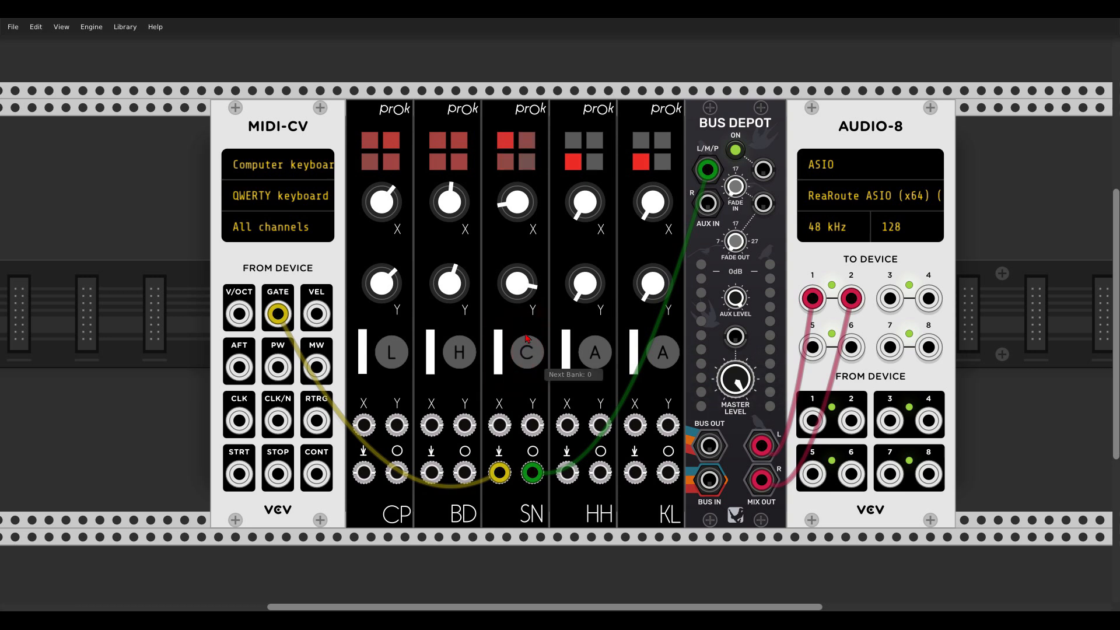
# Load the Prok Experiments bank into SN and trigger it repeatedly while lowering Morph Y below midpoint and Morph X to about 0.23.
pyautogui.rightClick(506, 228)
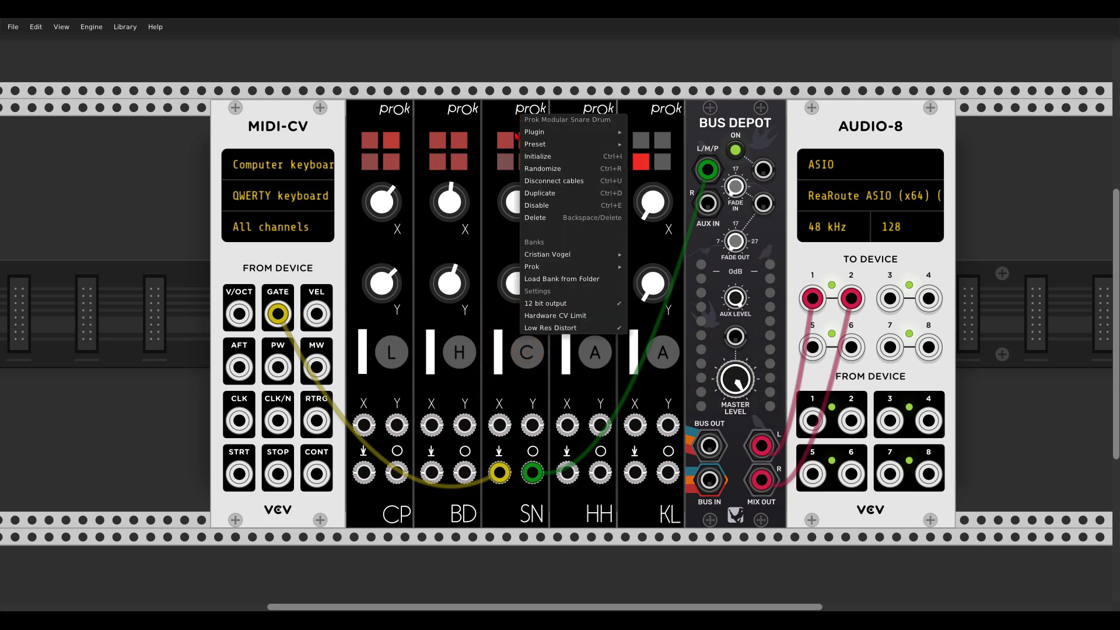
pyautogui.moveTo(544, 272)
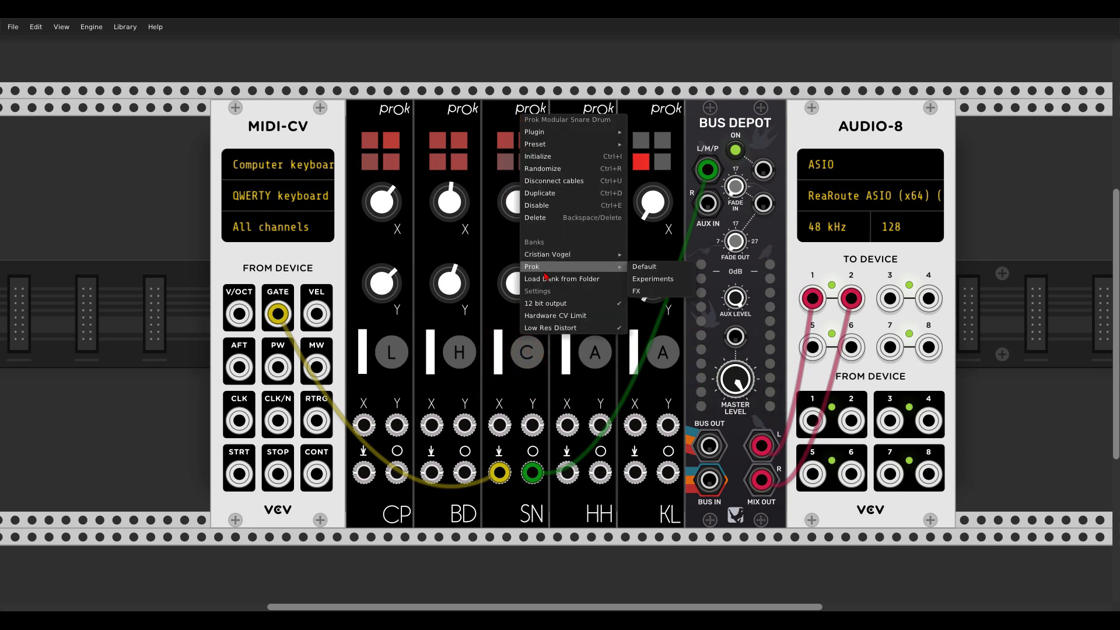
pyautogui.click(653, 278)
pyautogui.press('q')
pyautogui.moveTo(519, 287); pyautogui.dragTo(518, 408)
pyautogui.press('q')
pyautogui.press('q')
pyautogui.moveTo(519, 212); pyautogui.dragTo(519, 402)
pyautogui.press('q')
pyautogui.press('q')
pyautogui.press('q')
pyautogui.press('q')
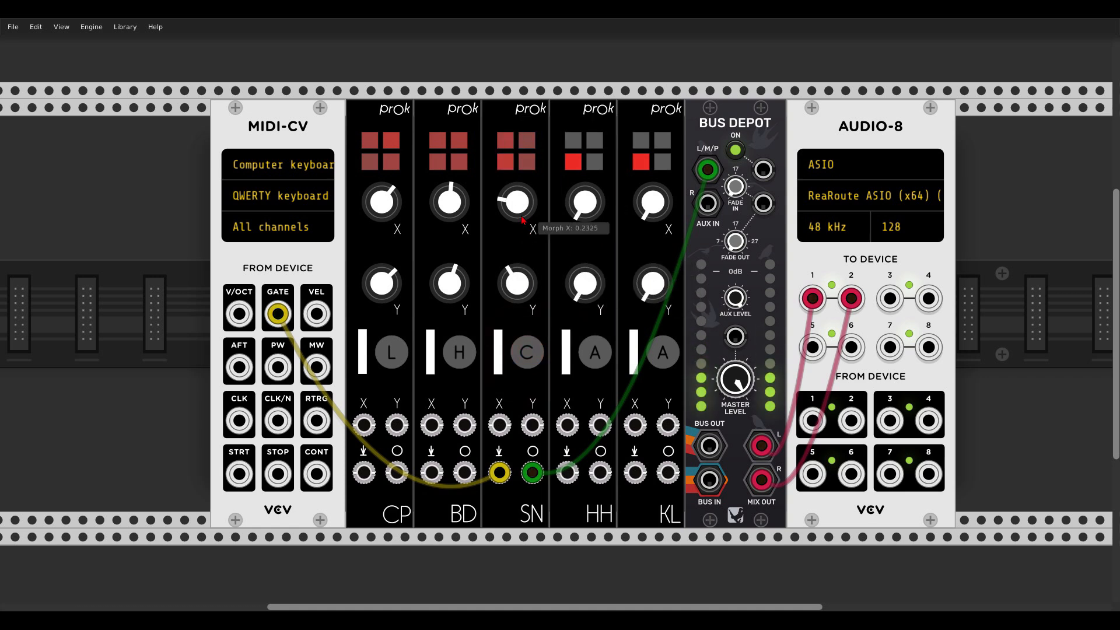
# Move the gate and output cables from SN to HH, and trigger it repeatedly while raising Morph X to about 0.98.
pyautogui.moveTo(532, 472); pyautogui.dragTo(567, 472)
pyautogui.moveTo(586, 287)
pyautogui.mouseDown()
pyautogui.moveTo(586, 58)
pyautogui.moveTo(586, 287)
pyautogui.mouseUp()
pyautogui.press('q')
pyautogui.press('q')
pyautogui.press('q')
pyautogui.press('q')
pyautogui.press('q')
pyautogui.press('q')
pyautogui.moveTo(586, 218); pyautogui.dragTo(585, 88)
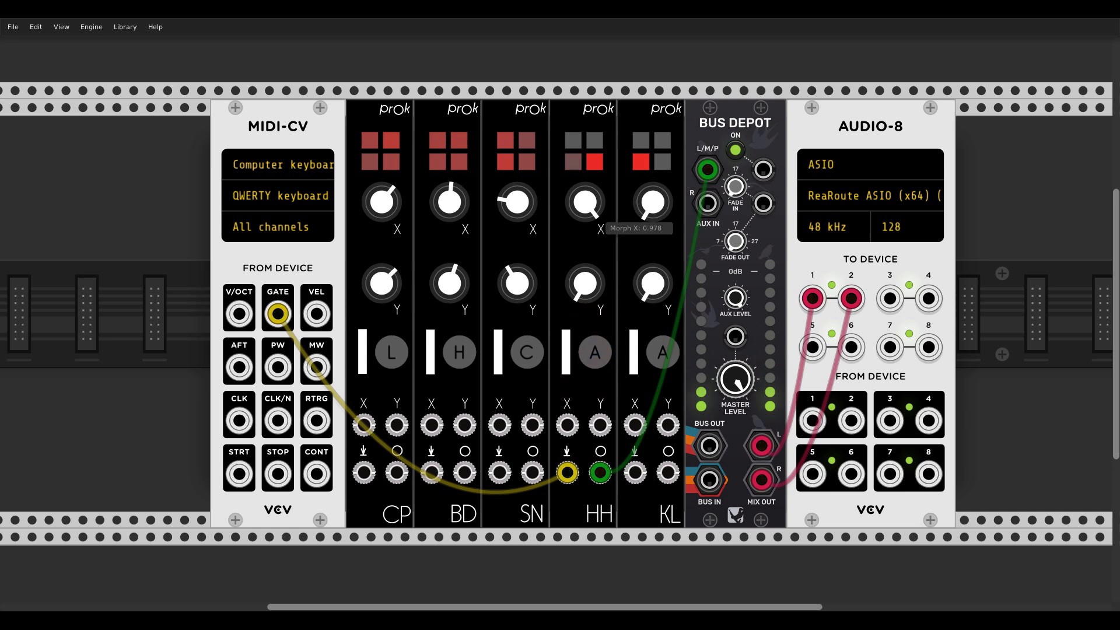
# Load another bank from the Prok set into HH and trigger it while sweeping Morph X and Morph Y.
pyautogui.rightClick(582, 123)
pyautogui.moveTo(594, 263)
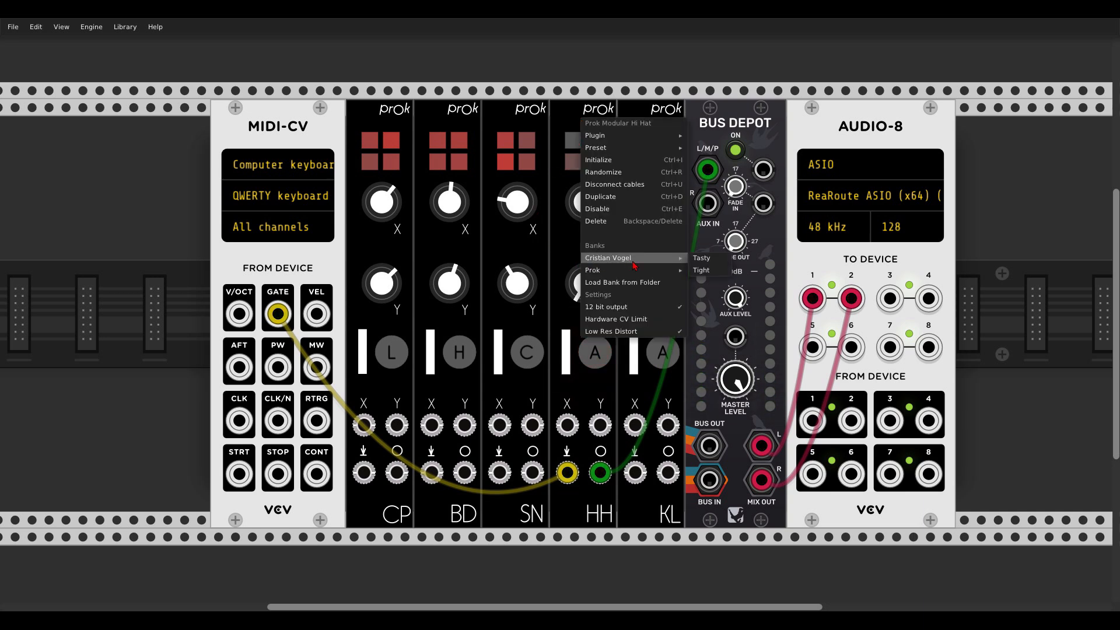
pyautogui.moveTo(640, 271)
pyautogui.click(723, 296)
pyautogui.press('q')
pyautogui.moveTo(585, 204); pyautogui.dragTo(585, 274)
pyautogui.press('q')
pyautogui.moveTo(589, 284); pyautogui.dragTo(589, 267)
pyautogui.press('z')
pyautogui.moveTo(585, 204); pyautogui.dragTo(585, 163)
pyautogui.moveTo(583, 210); pyautogui.dragTo(585, 166)
pyautogui.press('z')
pyautogui.press('z')
# Step HH through to bank C, triggering each sound, and lower Morph Y to about a quarter of its range.
pyautogui.click(588, 352)
pyautogui.press('z')
pyautogui.press('z')
pyautogui.press('z')
pyautogui.click(590, 352)
pyautogui.press('z')
pyautogui.moveTo(584, 285); pyautogui.dragTo(584, 306)
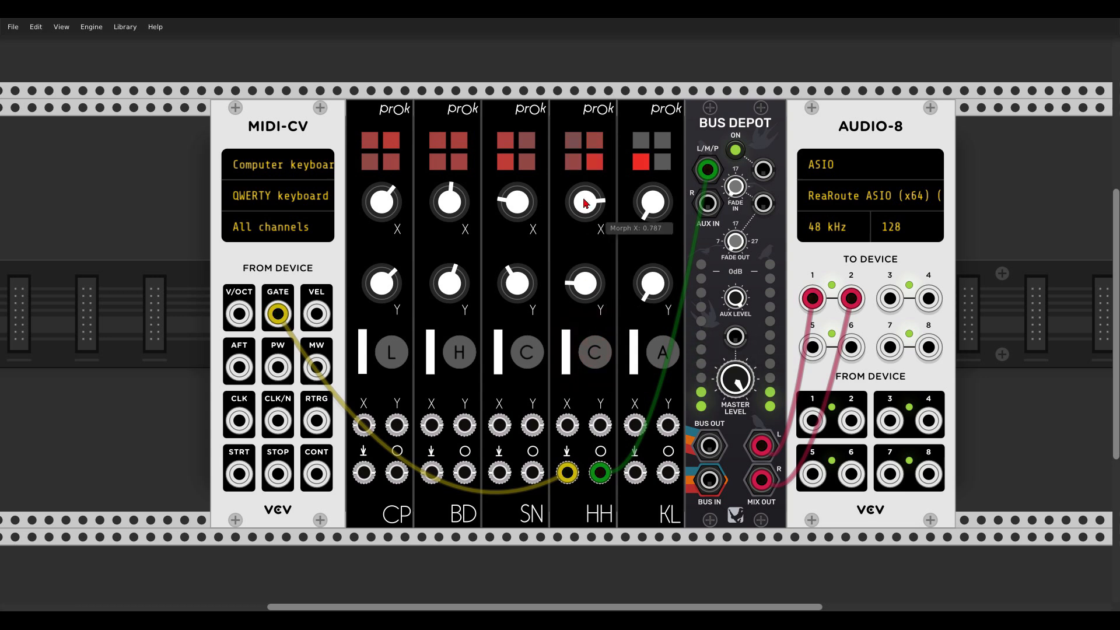
# Move the gate and output cables from HH to KL, and raise KL's Morph Y and Morph X while triggering it.
pyautogui.moveTo(600, 473); pyautogui.dragTo(668, 472)
pyautogui.moveTo(579, 473); pyautogui.dragTo(635, 473)
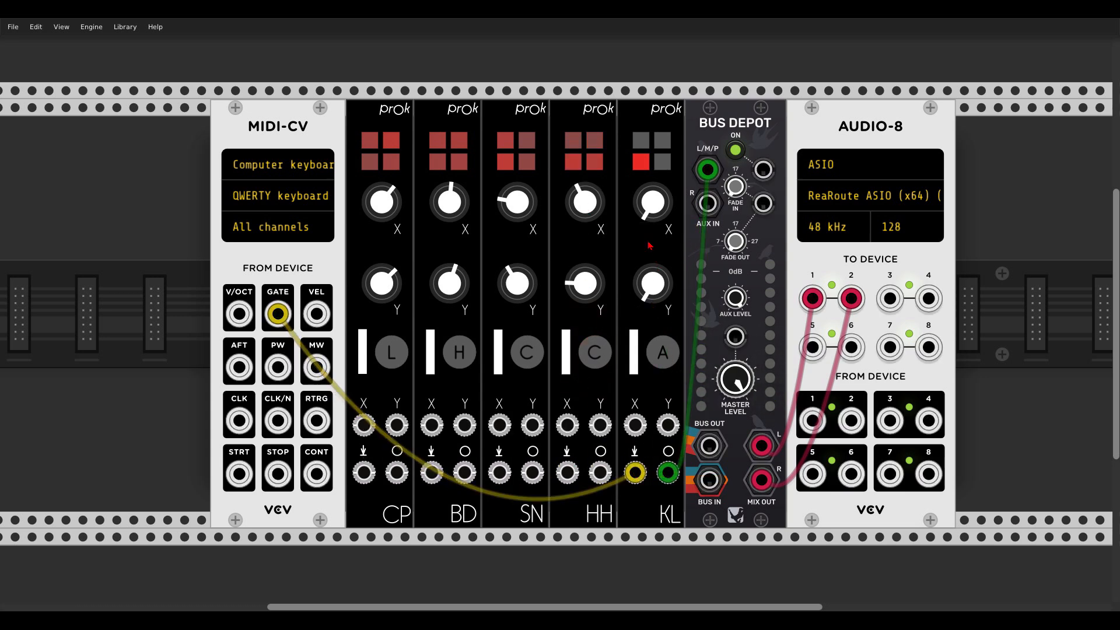
pyautogui.moveTo(652, 285); pyautogui.dragTo(652, 259)
pyautogui.press('z')
pyautogui.moveTo(653, 205); pyautogui.dragTo(653, 165)
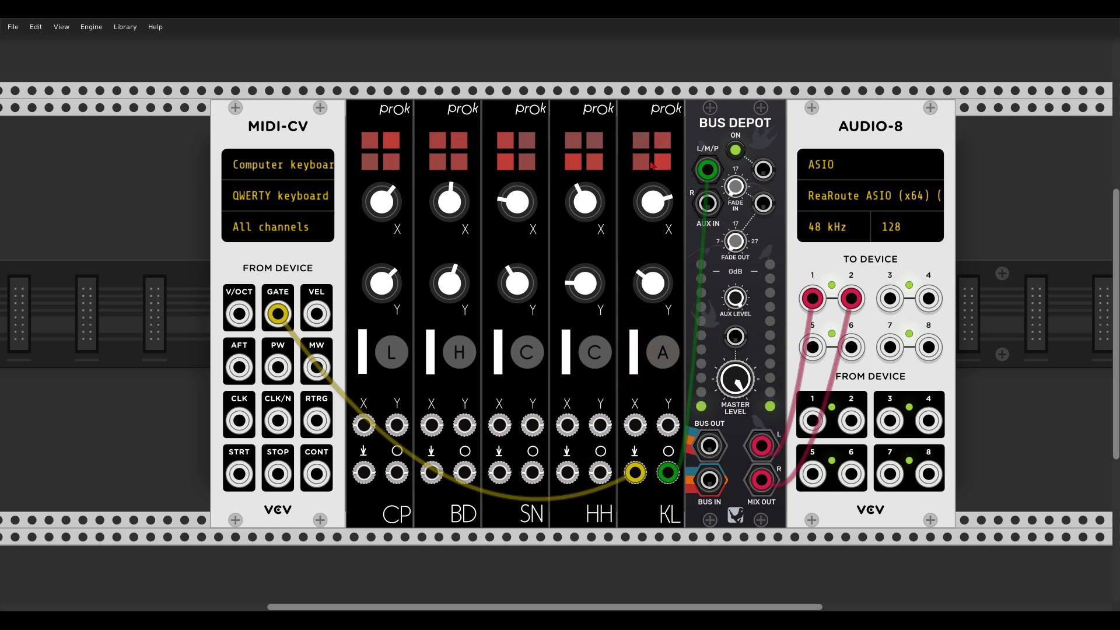
# Load the Prok Default bank into KL and trigger it.
pyautogui.rightClick(645, 119)
pyautogui.moveTo(678, 258)
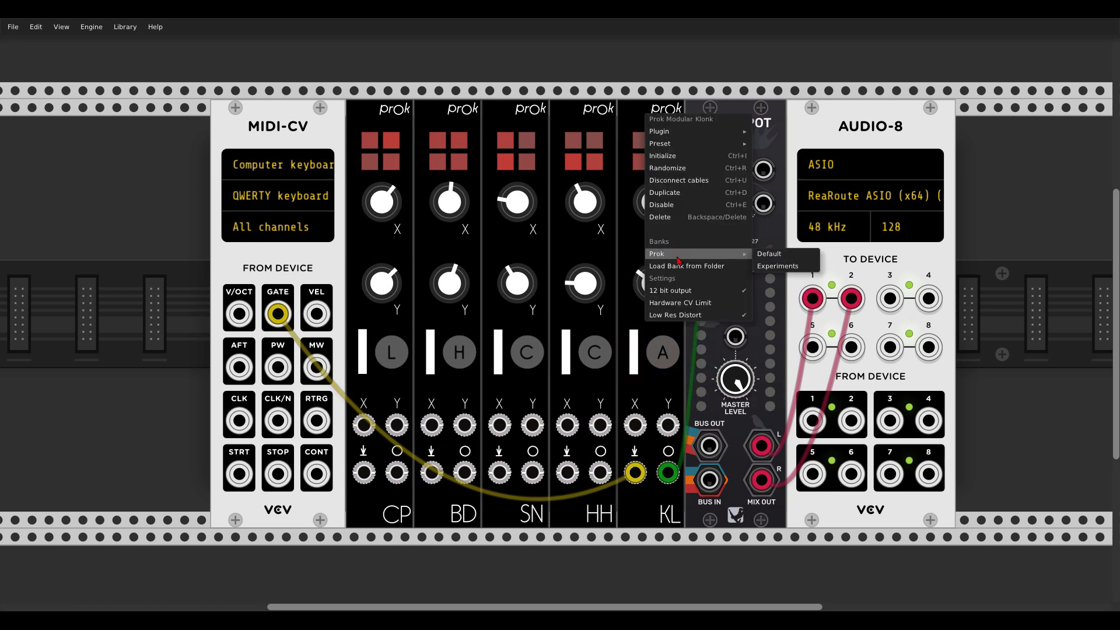
pyautogui.click(767, 256)
pyautogui.press('z')
# Switch KL to bank B and trigger it repeatedly while setting Morph Y to about 0.66.
pyautogui.click(662, 352)
pyautogui.press('z')
pyautogui.press('z')
pyautogui.moveTo(655, 286); pyautogui.dragTo(655, 330)
pyautogui.press('z')
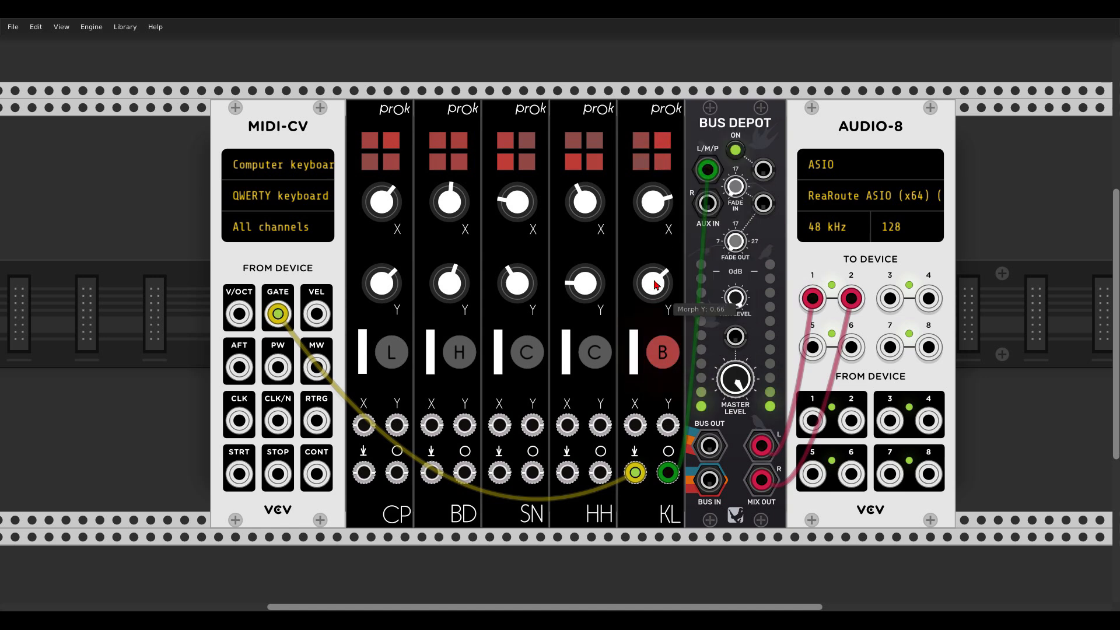
pyautogui.press('z')
# Lower KL's Morph X to about its midpoint and switch it to bank C, triggering the sounds.
pyautogui.moveTo(653, 204); pyautogui.dragTo(646, 239)
pyautogui.press('z')
pyautogui.click(657, 357)
pyautogui.press('z')
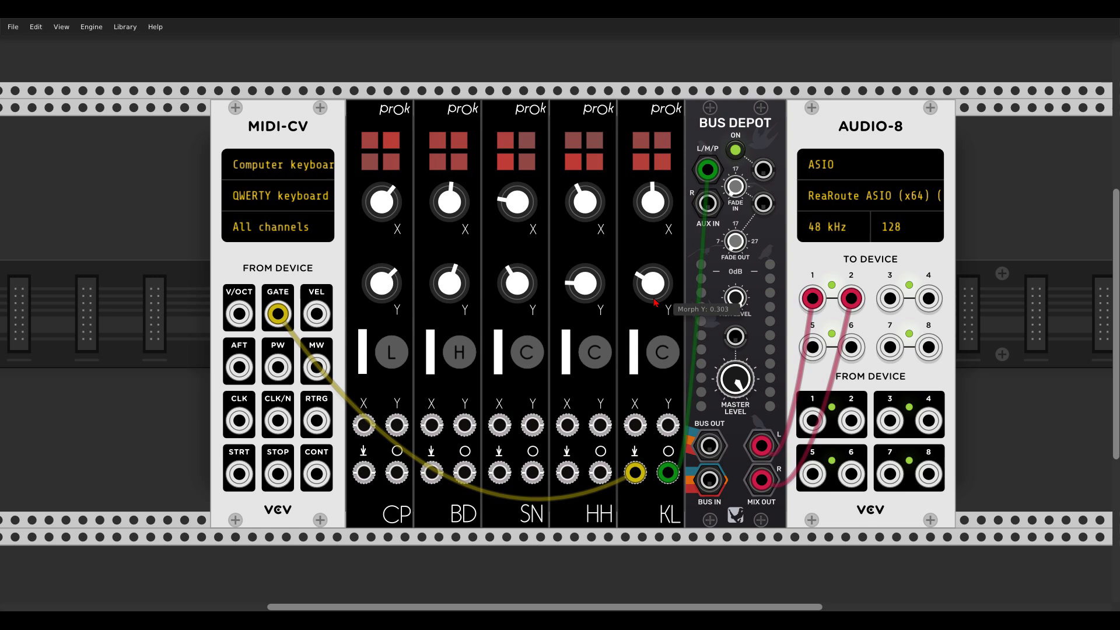
pyautogui.rightClick(627, 124)
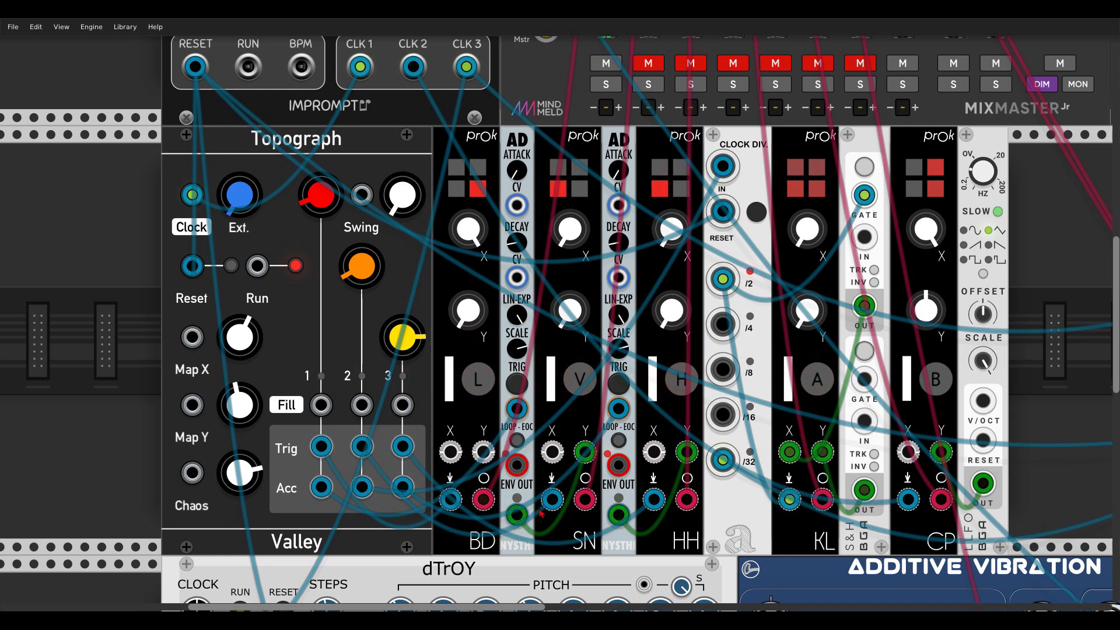
pyautogui.click(648, 69)
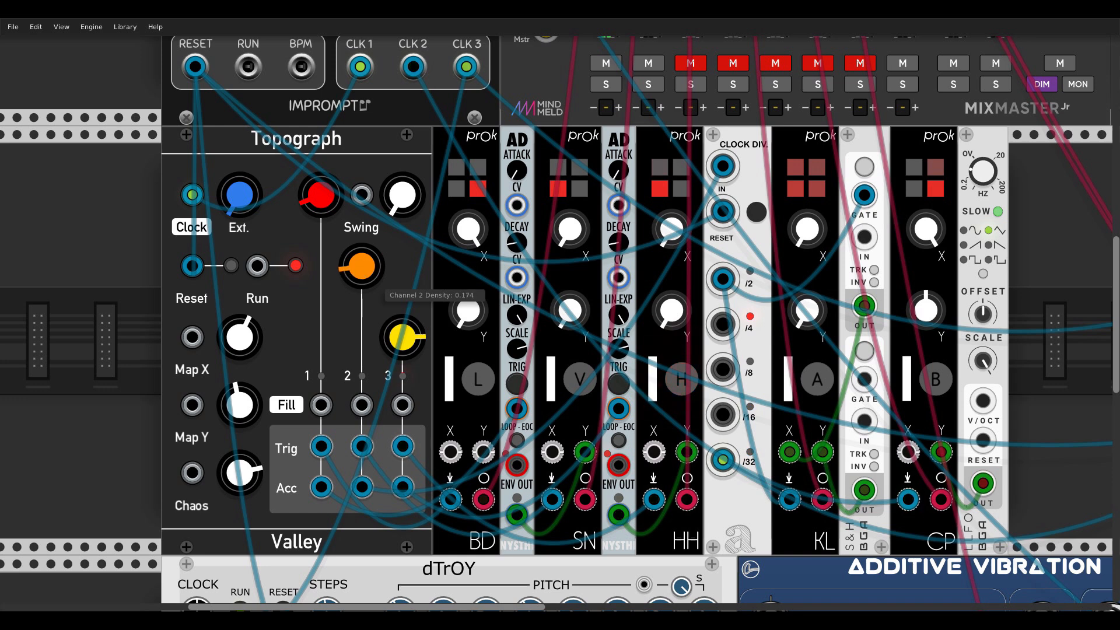
pyautogui.moveTo(328, 202); pyautogui.dragTo(328, 173)
pyautogui.moveTo(369, 274); pyautogui.dragTo(370, 269)
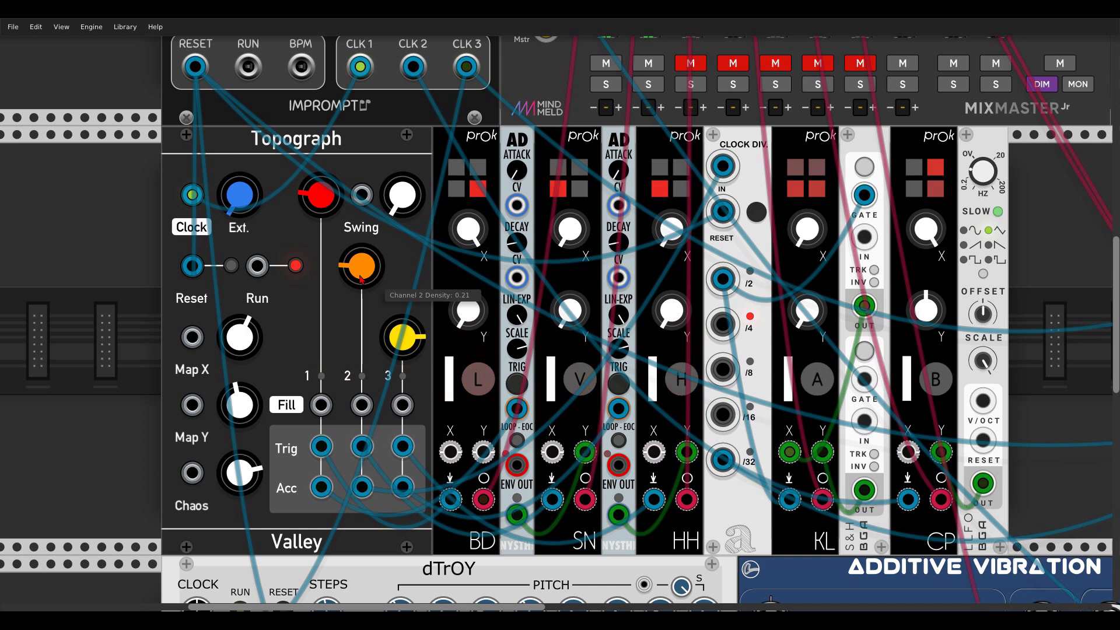
pyautogui.moveTo(361, 267); pyautogui.dragTo(362, 286)
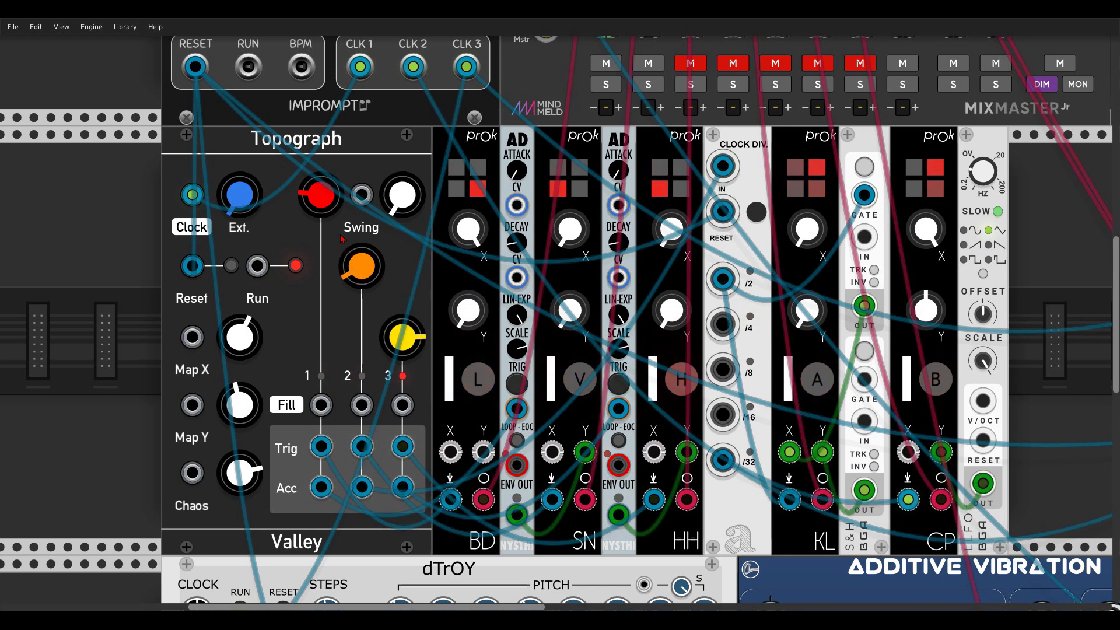
pyautogui.moveTo(320, 196); pyautogui.dragTo(321, 216)
pyautogui.moveTo(361, 267); pyautogui.dragTo(362, 261)
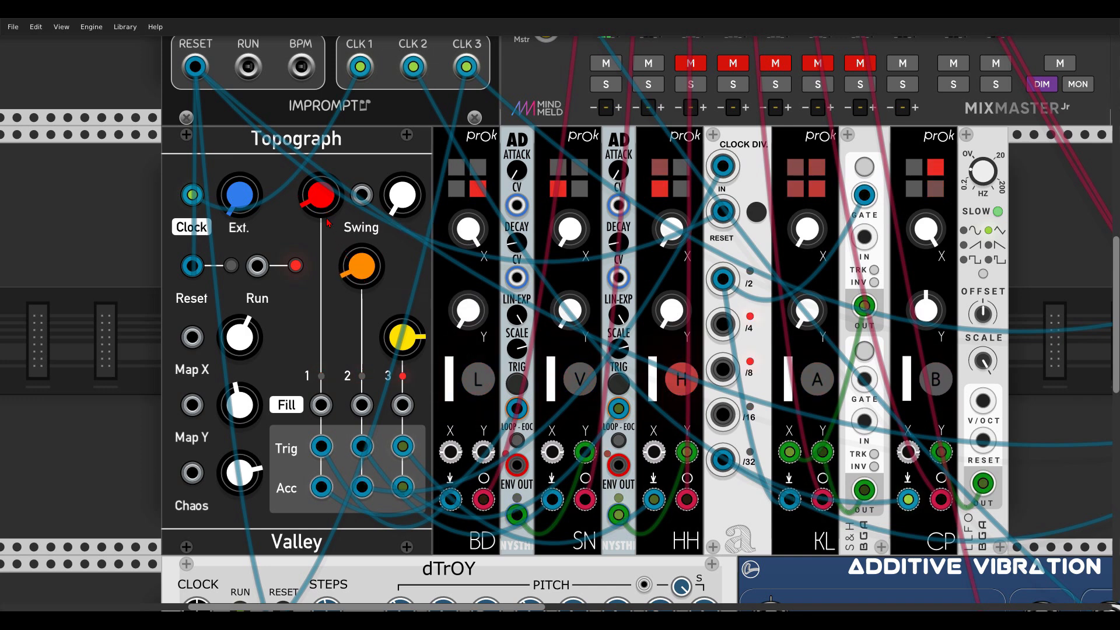
pyautogui.moveTo(323, 214); pyautogui.dragTo(324, 212)
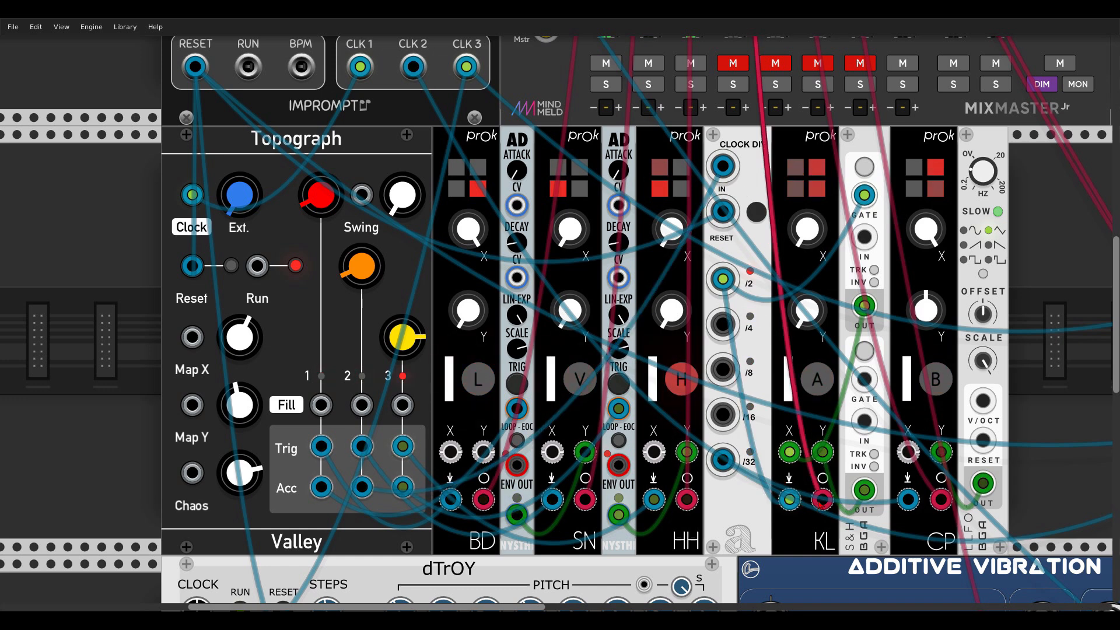
pyautogui.click(734, 62)
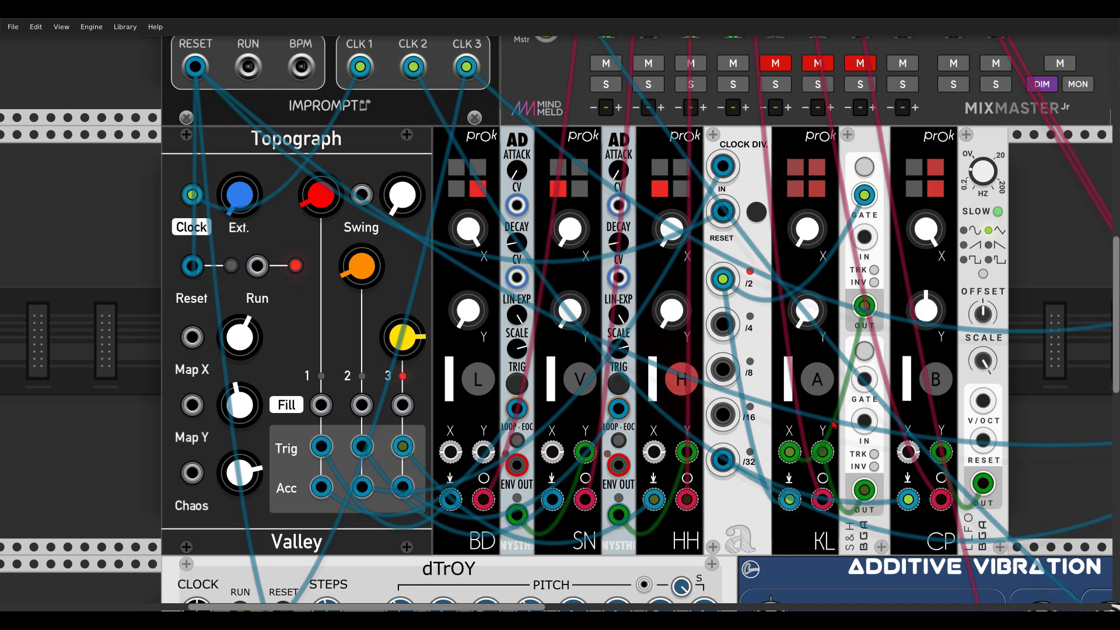
pyautogui.moveTo(362, 266); pyautogui.dragTo(361, 250)
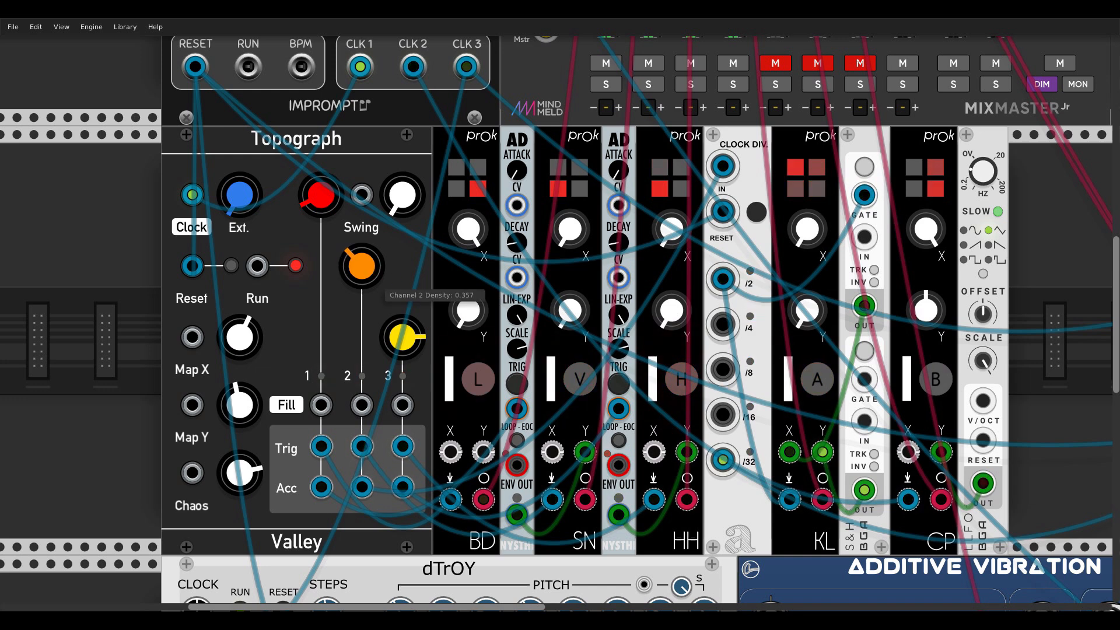
pyautogui.moveTo(362, 266); pyautogui.dragTo(373, 240)
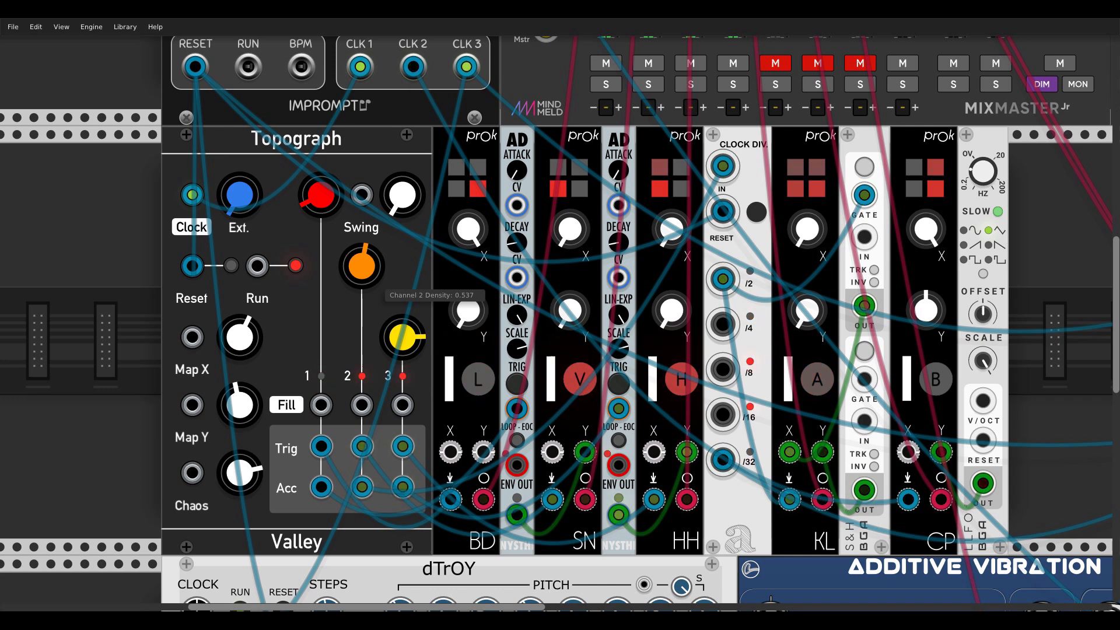
pyautogui.moveTo(372, 240); pyautogui.dragTo(372, 268)
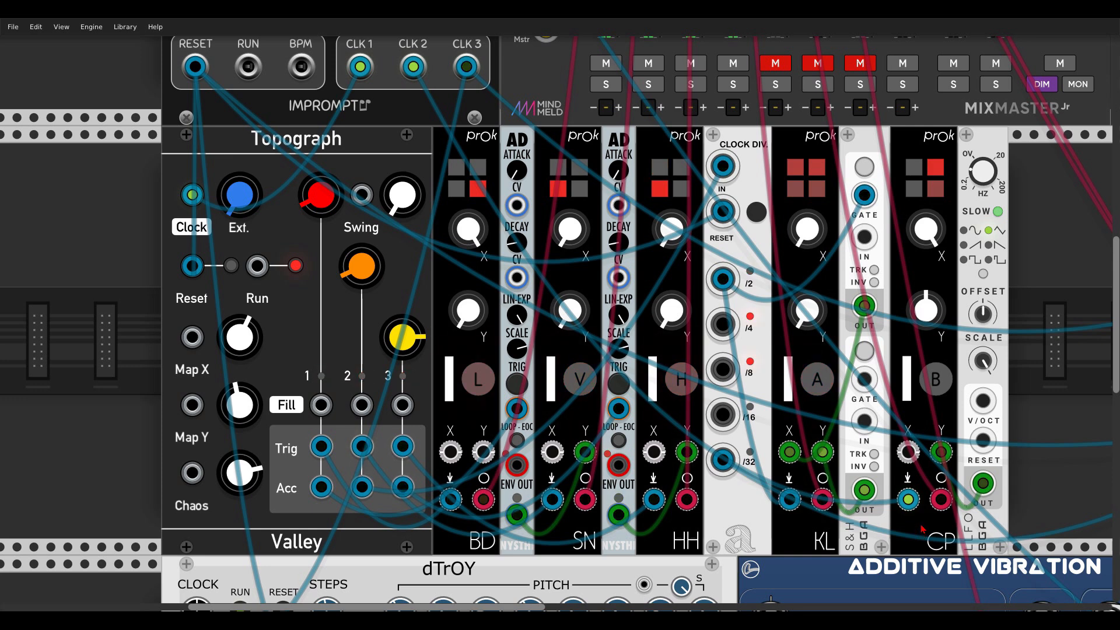
# Unmute the CLAP channel on MixMaster Jr and trim Topograph's densities, setting channel 2 to about 0.124.
pyautogui.scroll(5, 362, 181)
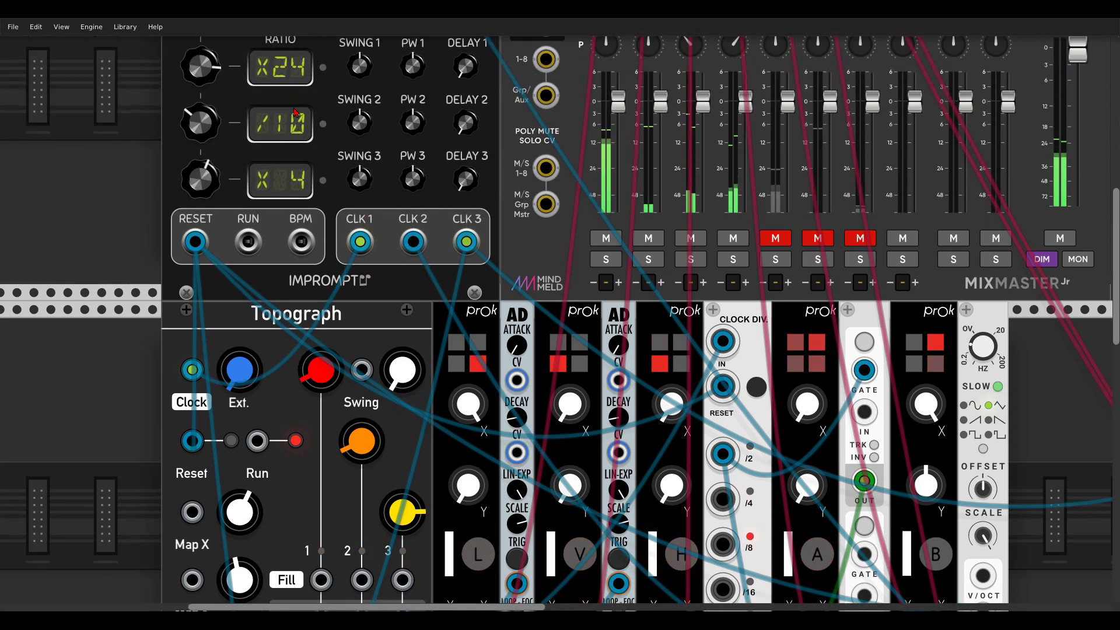
pyautogui.scroll(-3, 300, 126)
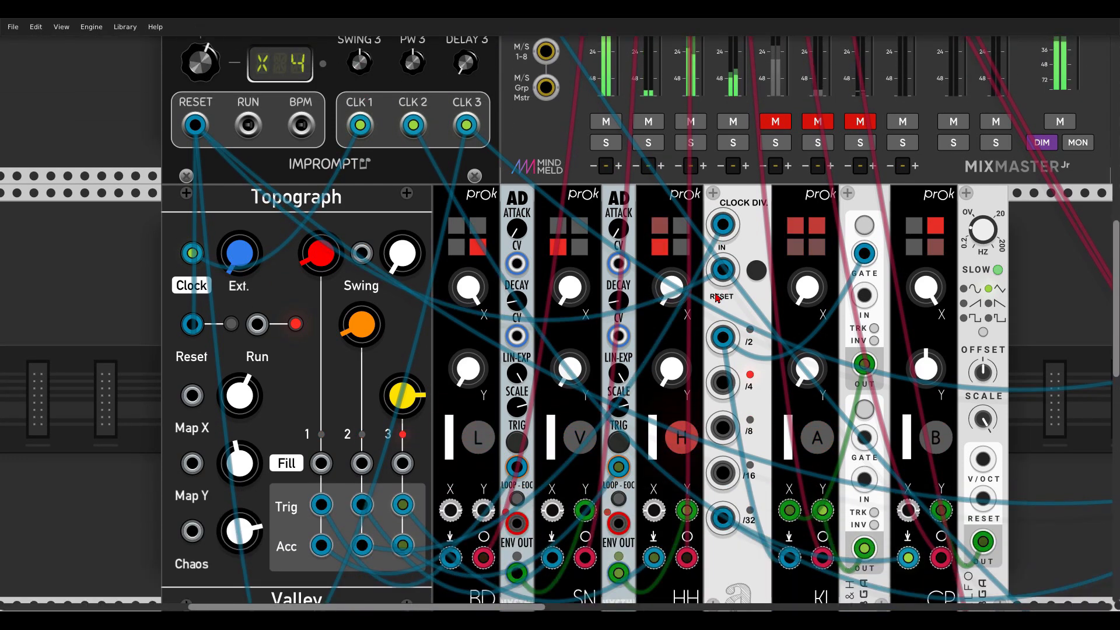
pyautogui.click(771, 124)
pyautogui.moveTo(1051, 349); pyautogui.dragTo(993, 300)
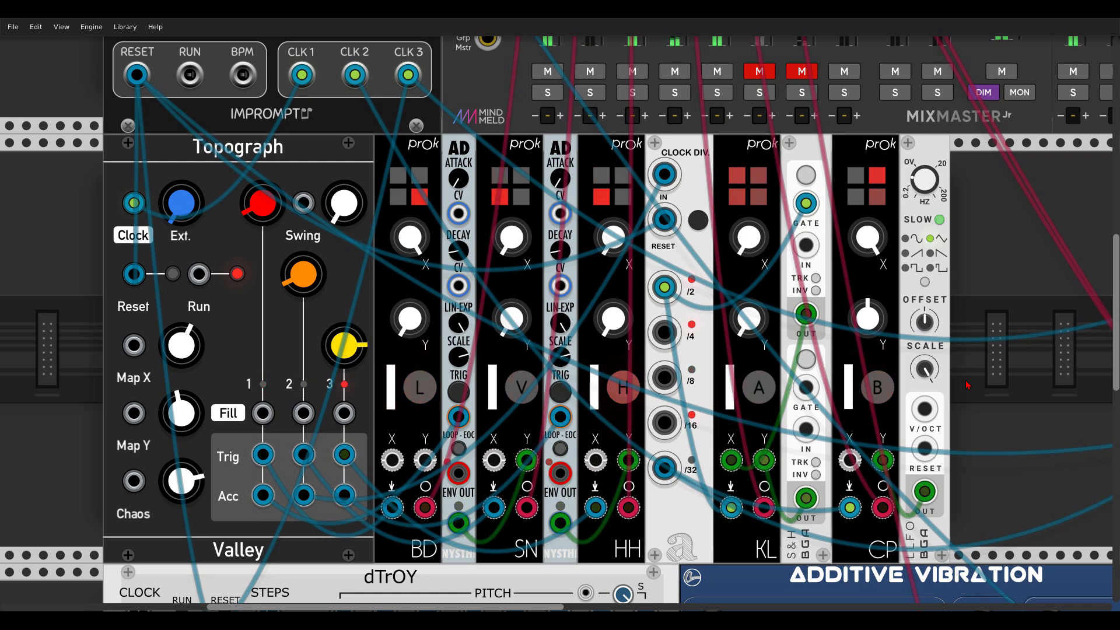
pyautogui.moveTo(262, 203); pyautogui.dragTo(262, 227)
pyautogui.moveTo(303, 274)
pyautogui.mouseDown()
pyautogui.moveTo(303, 314)
pyautogui.moveTo(304, 274)
pyautogui.moveTo(303, 296)
pyautogui.mouseUp()
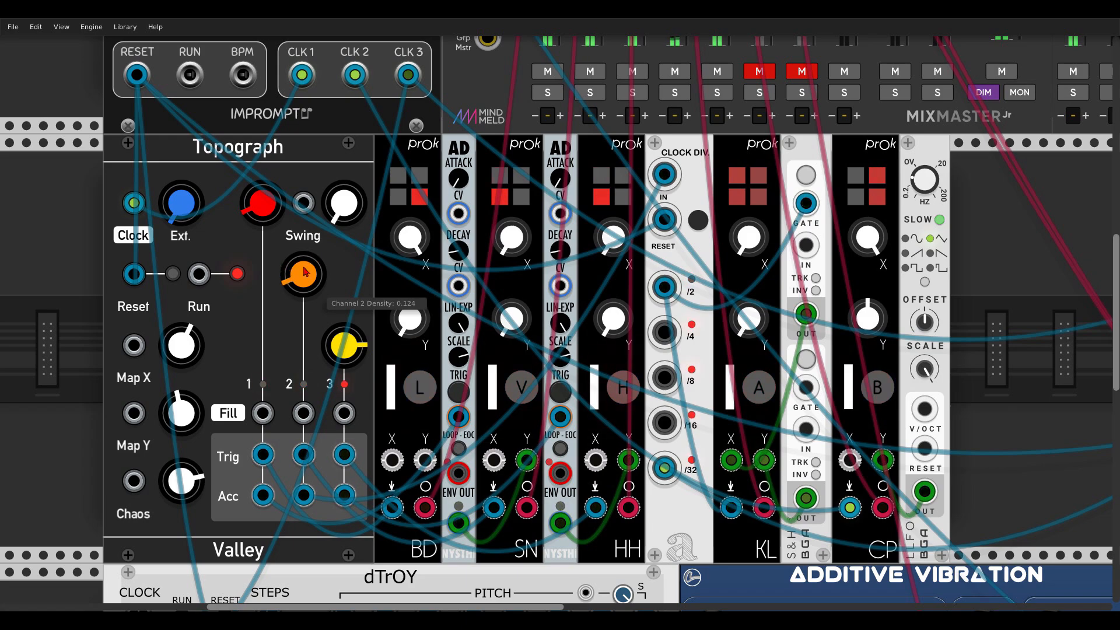
# Show the dTrOY sequencer driving Additive Vibration and unmute the BASS channel on MixMaster Jr.
pyautogui.scroll(-10, 305, 271)
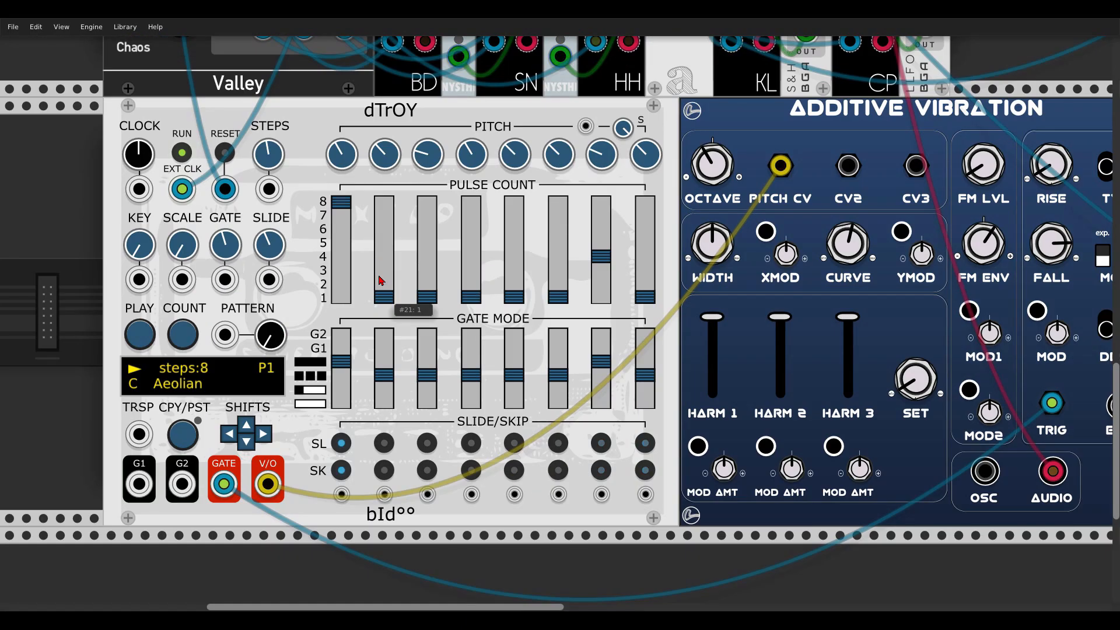
pyautogui.scroll(-2, 379, 280)
pyautogui.moveTo(565, 169); pyautogui.dragTo(535, 190)
pyautogui.scroll(10, 634, 199)
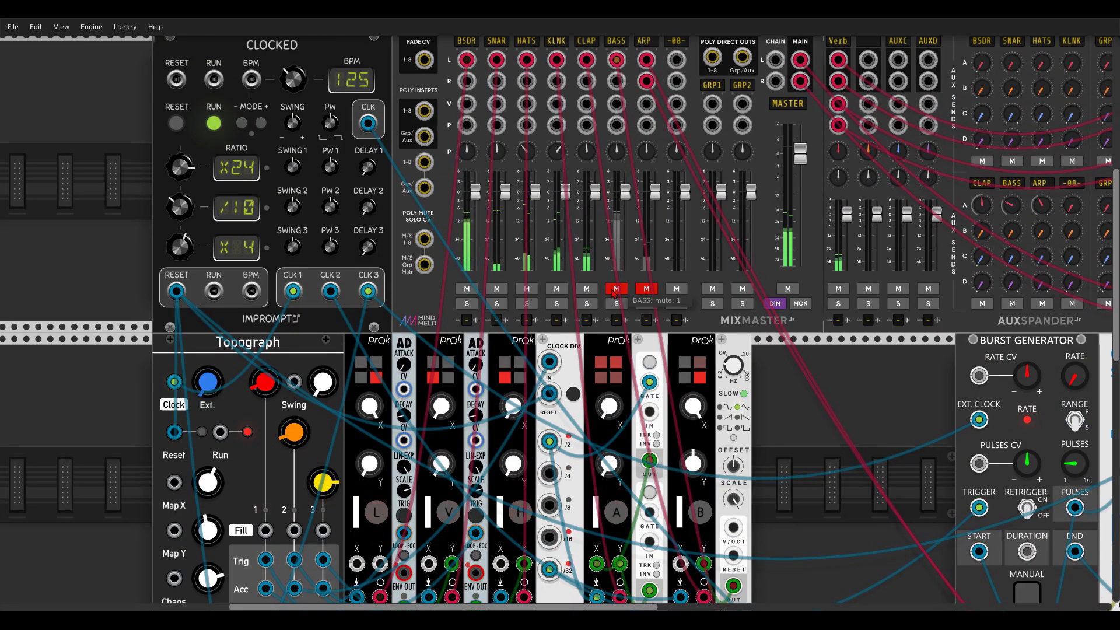
# Show the Burst Generator, Grid Seq and Percussive Vibration voice, and unmute the ARP channel on MixMaster Jr.
pyautogui.scroll(-5, 813, 343)
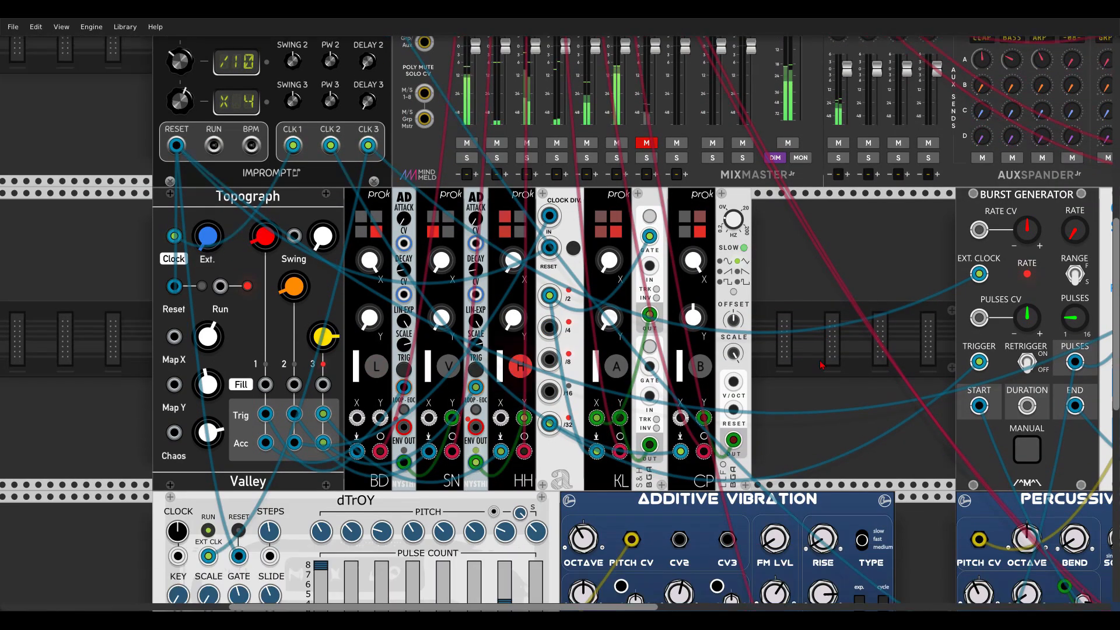
pyautogui.scroll(-1, 813, 343)
pyautogui.scroll(-1, 806, 270)
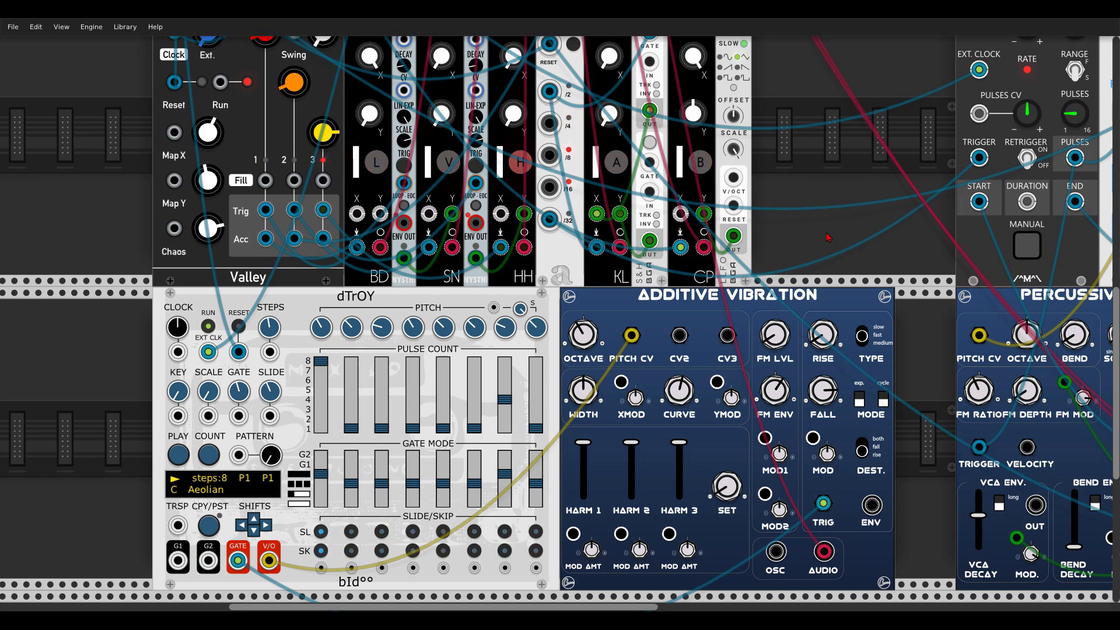
pyautogui.moveTo(828, 228); pyautogui.dragTo(425, 239)
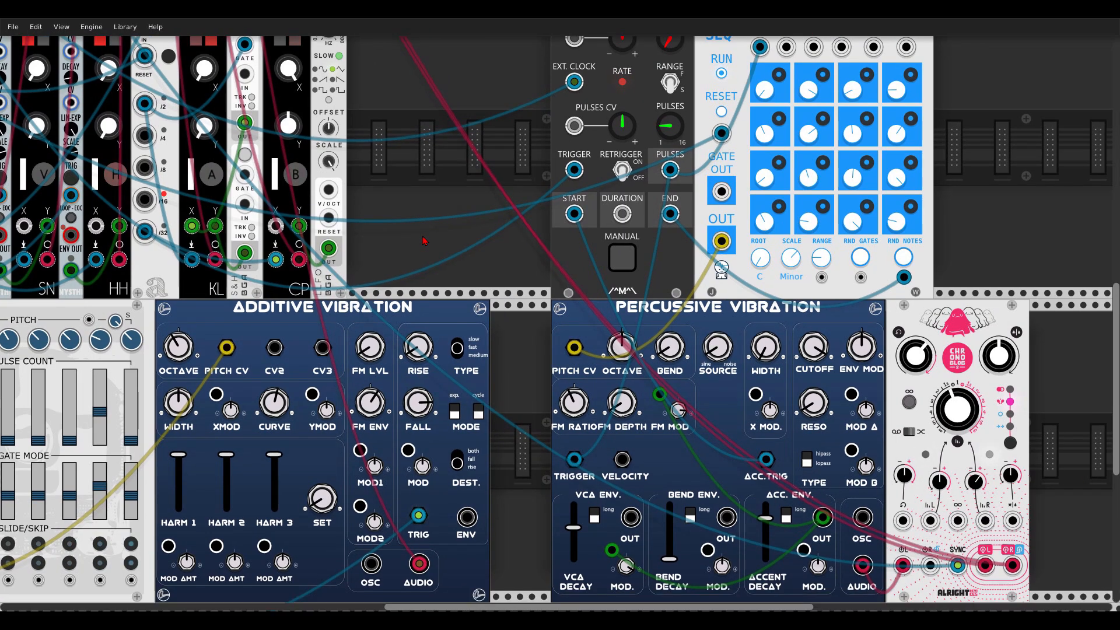
pyautogui.scroll(-3, 423, 239)
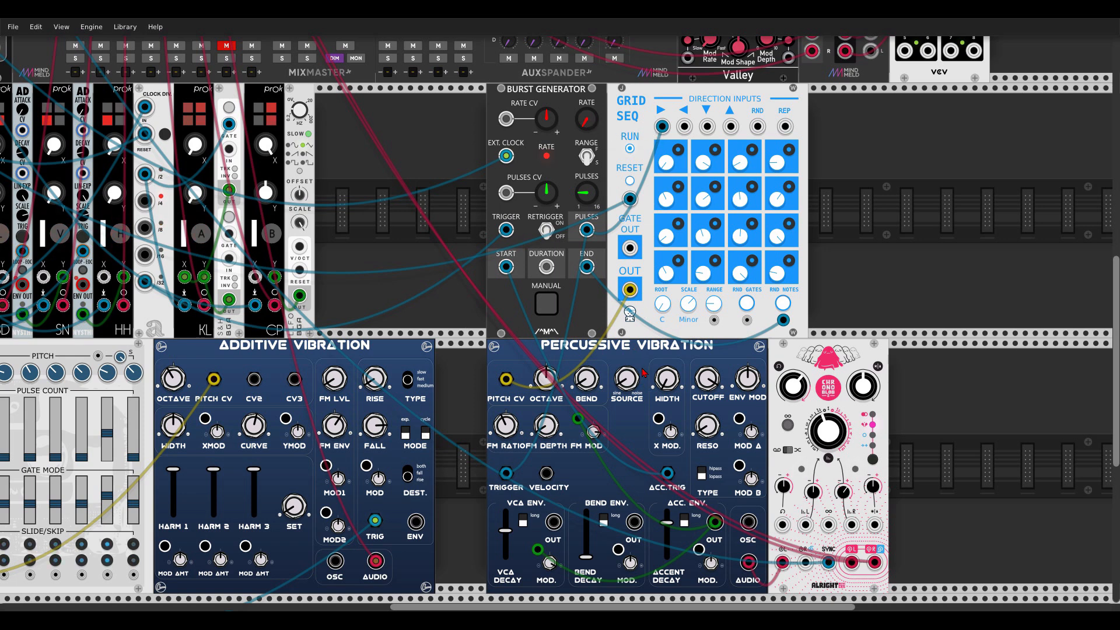
pyautogui.moveTo(265, 75); pyautogui.dragTo(570, 319)
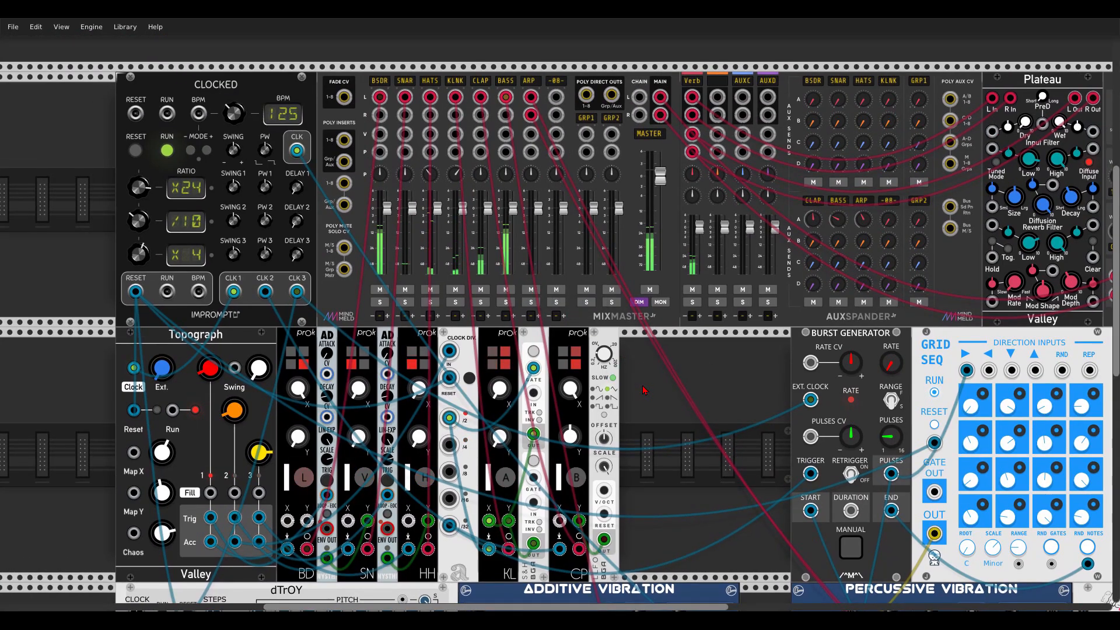
pyautogui.scroll(-3, 669, 322)
pyautogui.moveTo(669, 323); pyautogui.dragTo(673, 311)
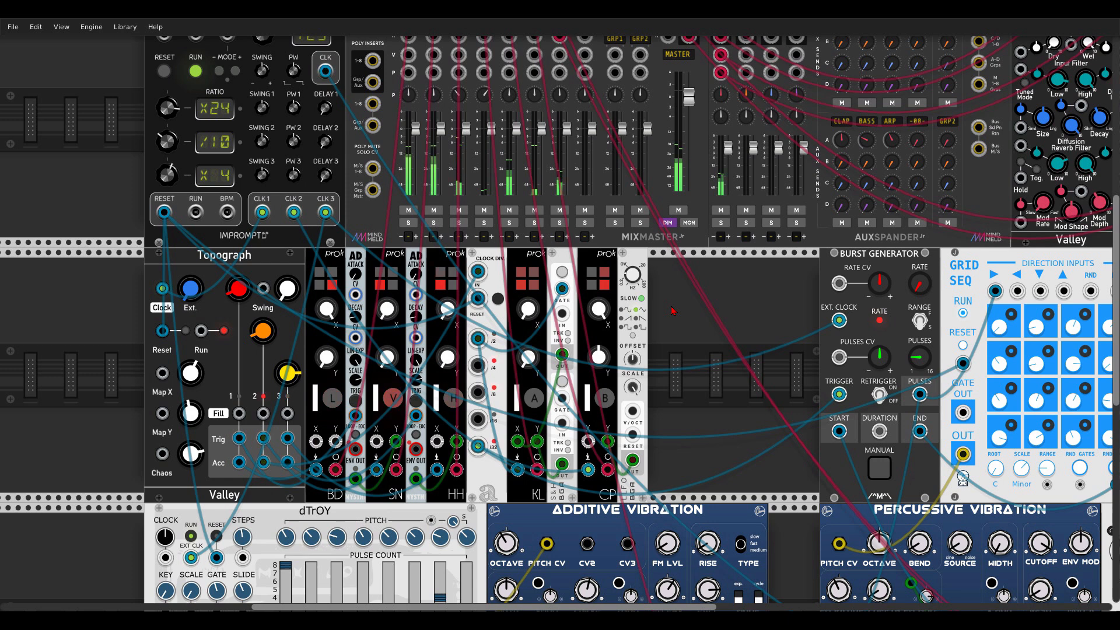
pyautogui.moveTo(262, 327)
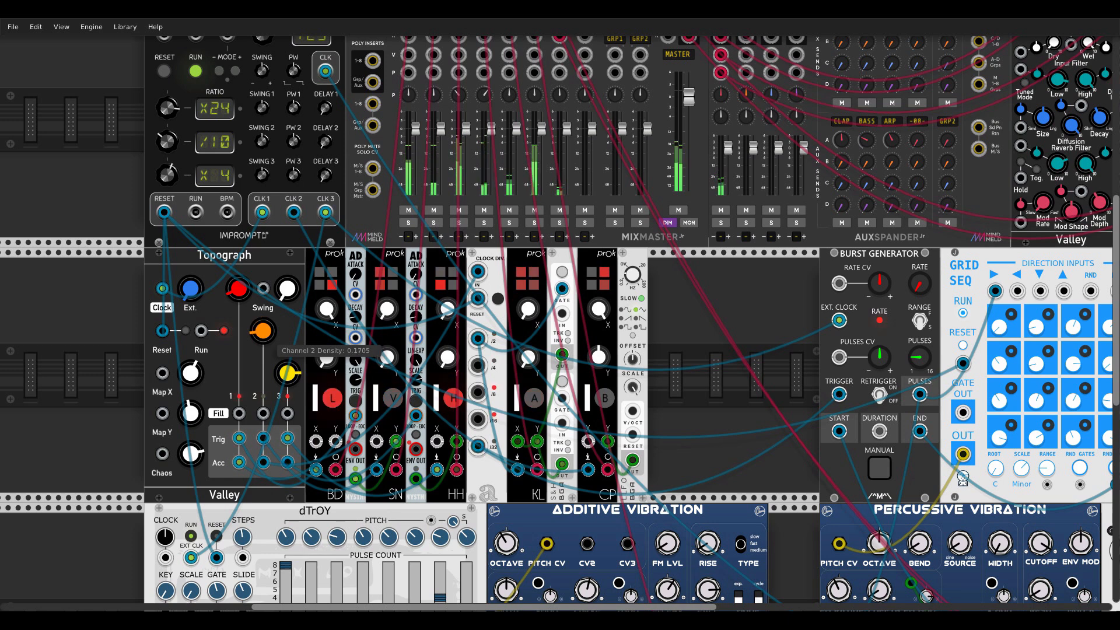
pyautogui.moveTo(243, 294)
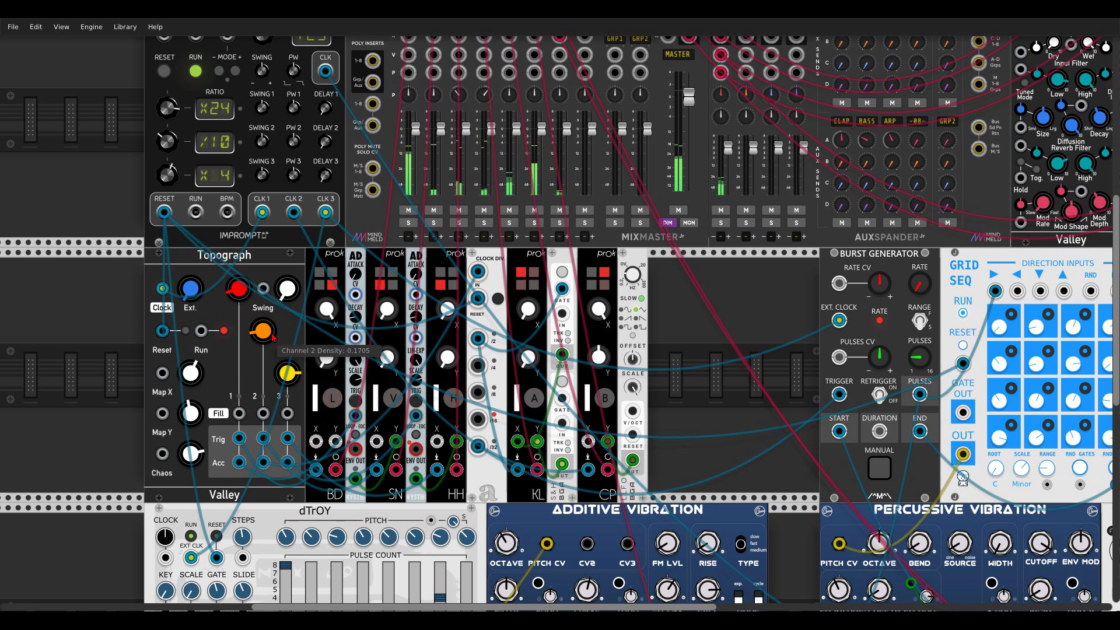
pyautogui.moveTo(285, 371)
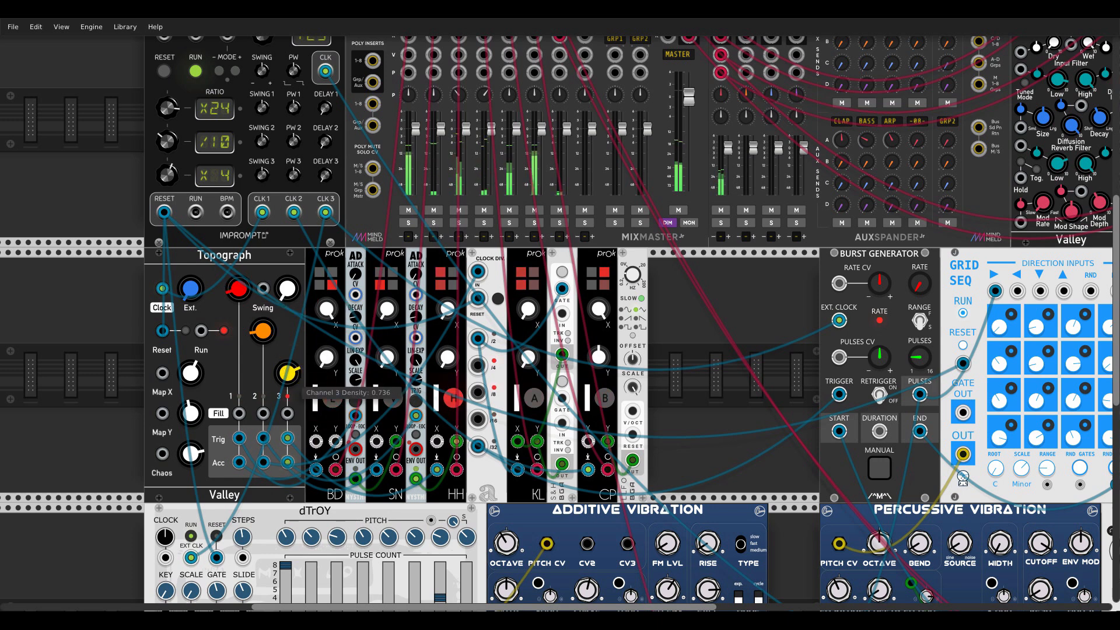
pyautogui.moveTo(270, 348)
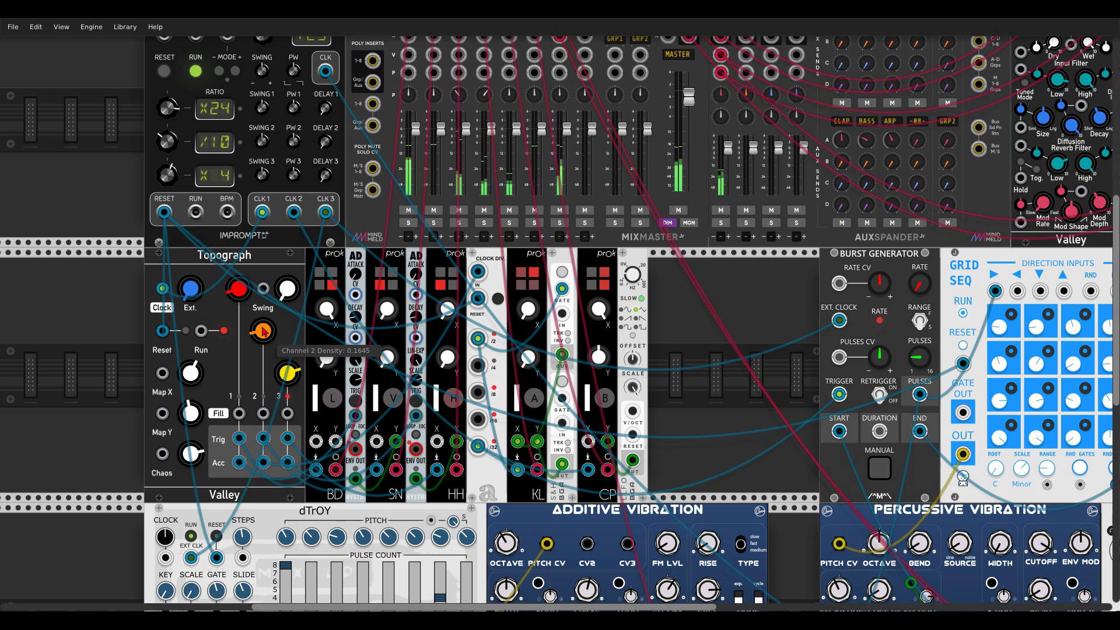
# Look over the complete Topograph patch, from the clock and mixer down to the synth voices.
pyautogui.moveTo(713, 361); pyautogui.dragTo(564, 303)
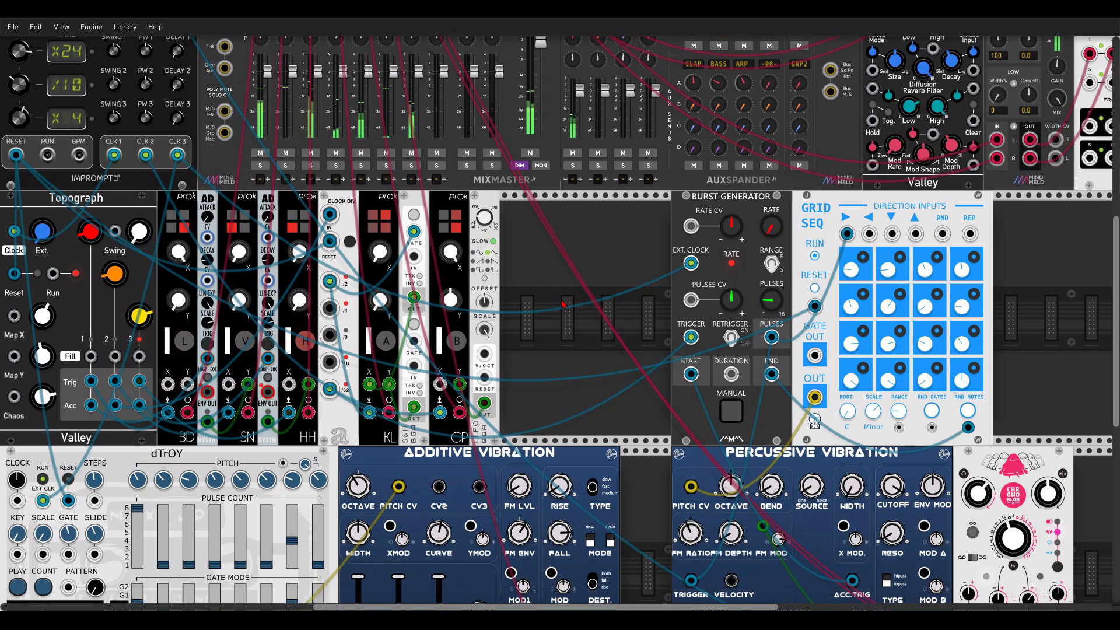
pyautogui.scroll(-2, 563, 303)
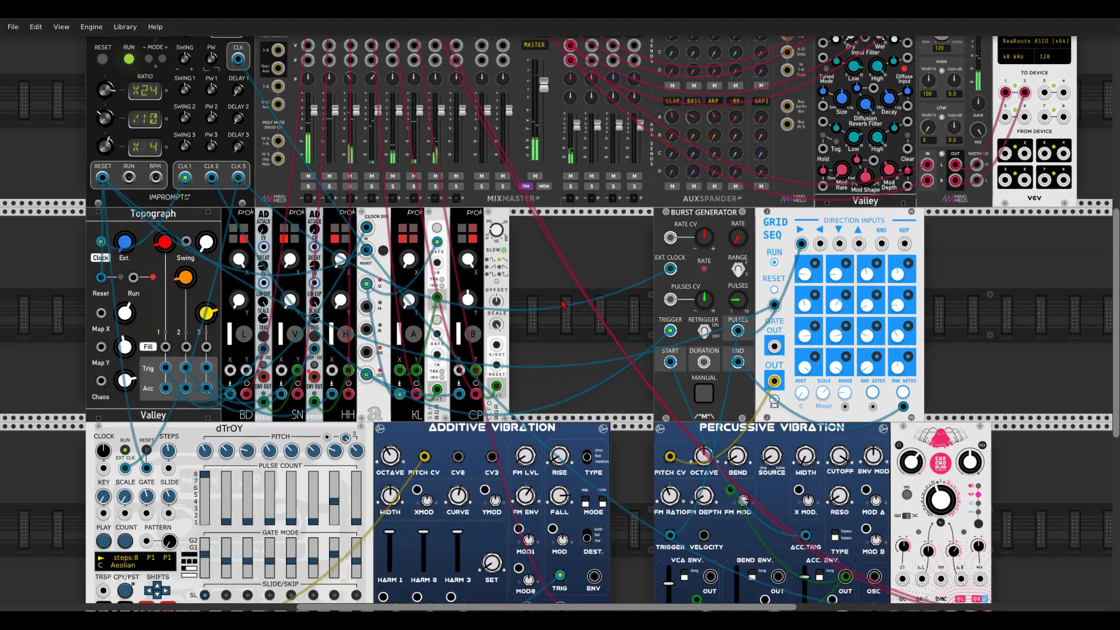
pyautogui.scroll(-3, 580, 221)
# In the PGMR patch, turn Chronoblob's dry/wet mix down to minimum and raise it partway again.
pyautogui.moveTo(581, 220); pyautogui.dragTo(575, 255)
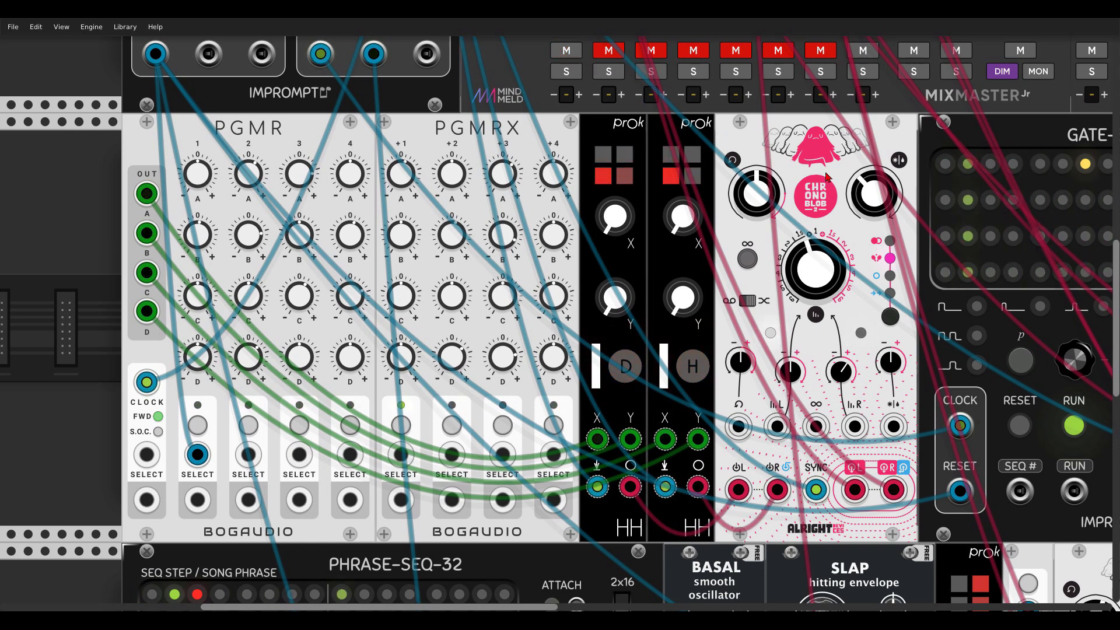
pyautogui.moveTo(861, 194); pyautogui.dragTo(861, 221)
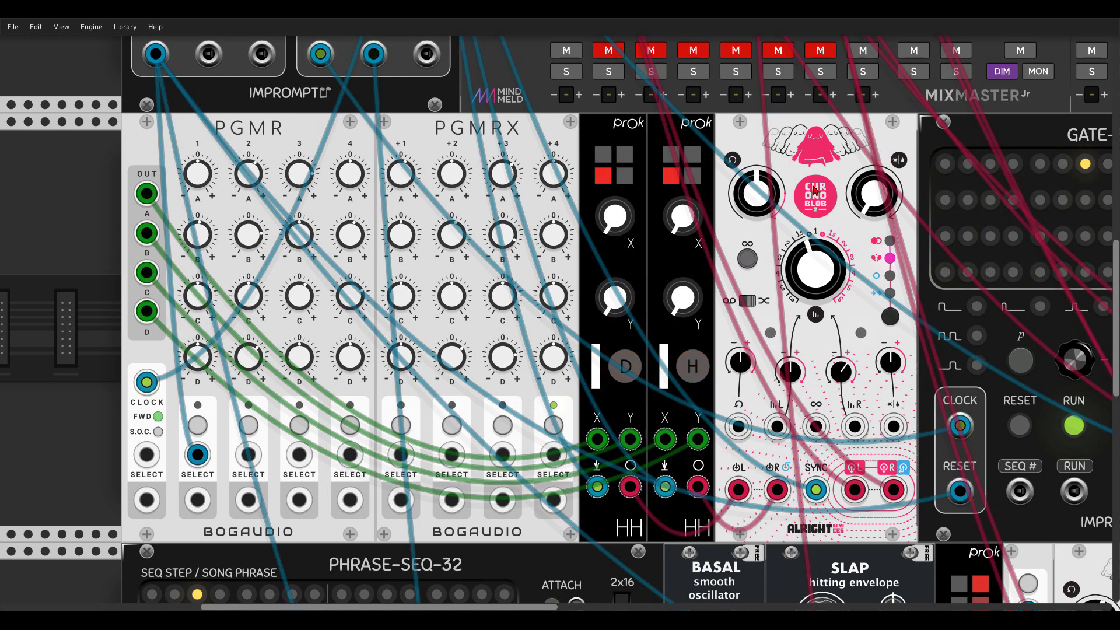
pyautogui.moveTo(849, 200)
pyautogui.mouseDown()
pyautogui.moveTo(849, 179)
pyautogui.moveTo(834, 191)
pyautogui.mouseUp()
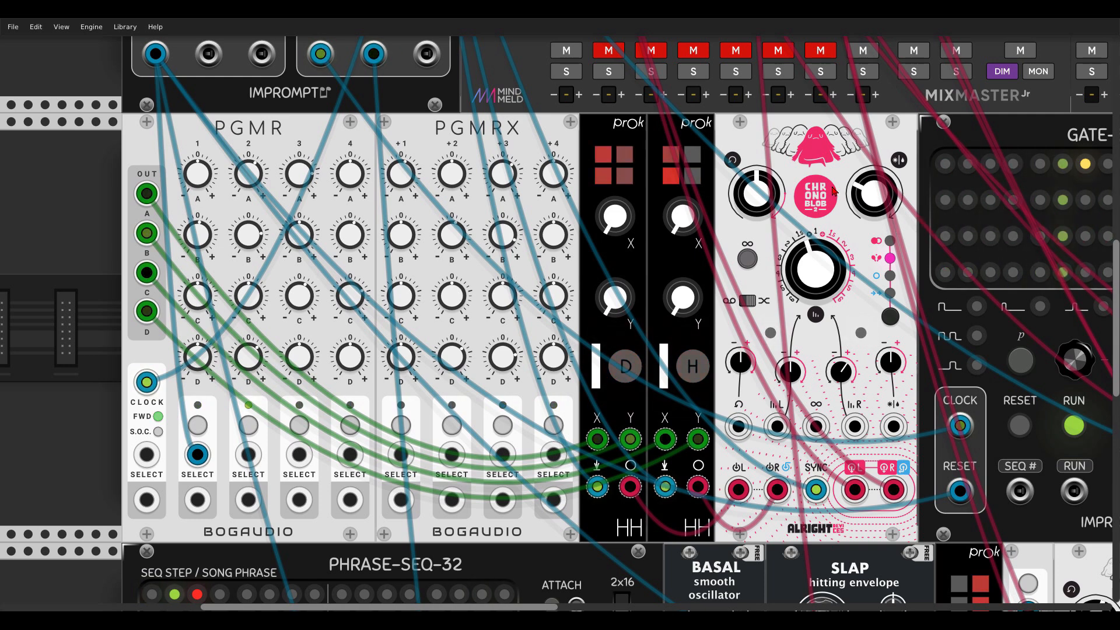
# Show GATE-SEQ-64 with its BD, SN and KL modules and unmute the KICK channel on MixMaster Jr.
pyautogui.moveTo(820, 159); pyautogui.dragTo(330, 151)
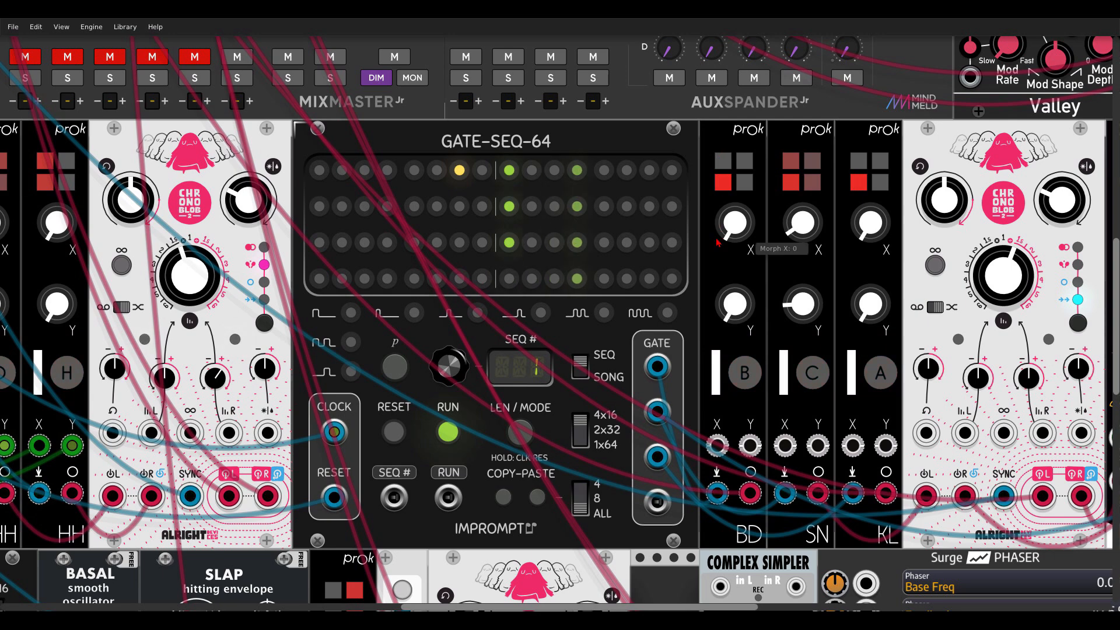
pyautogui.moveTo(119, 109); pyautogui.dragTo(339, 174)
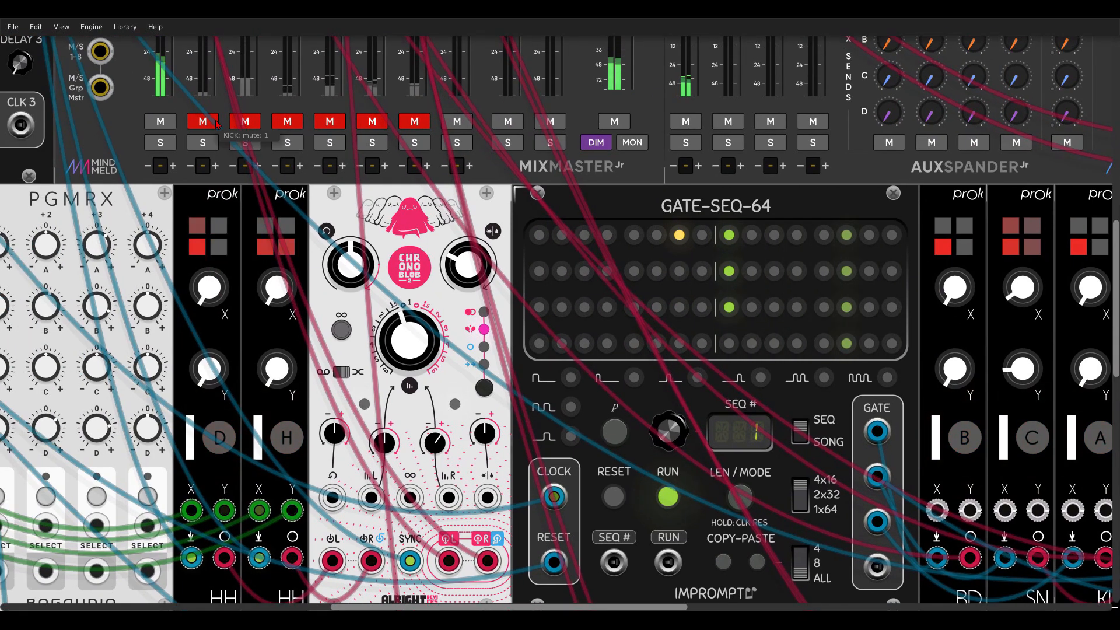
pyautogui.moveTo(704, 207); pyautogui.dragTo(577, 152)
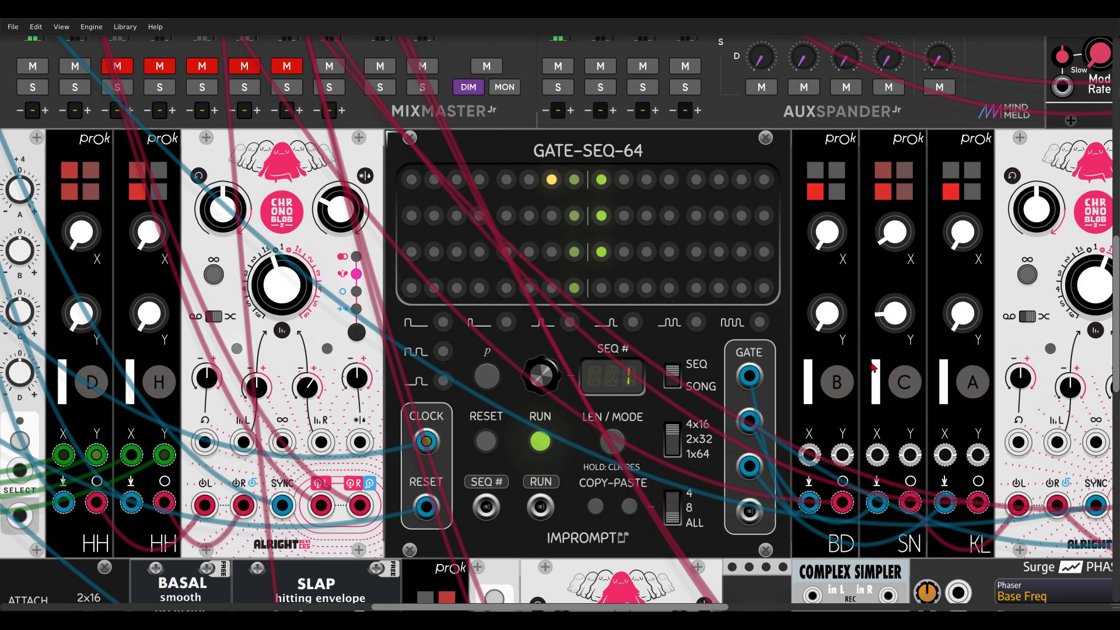
# Show the effects chain after the Prok drums, including the Font filter, and unmute the third MixMaster Jr channel.
pyautogui.hscroll(1, 729, 156)
pyautogui.hscroll(10, 729, 155)
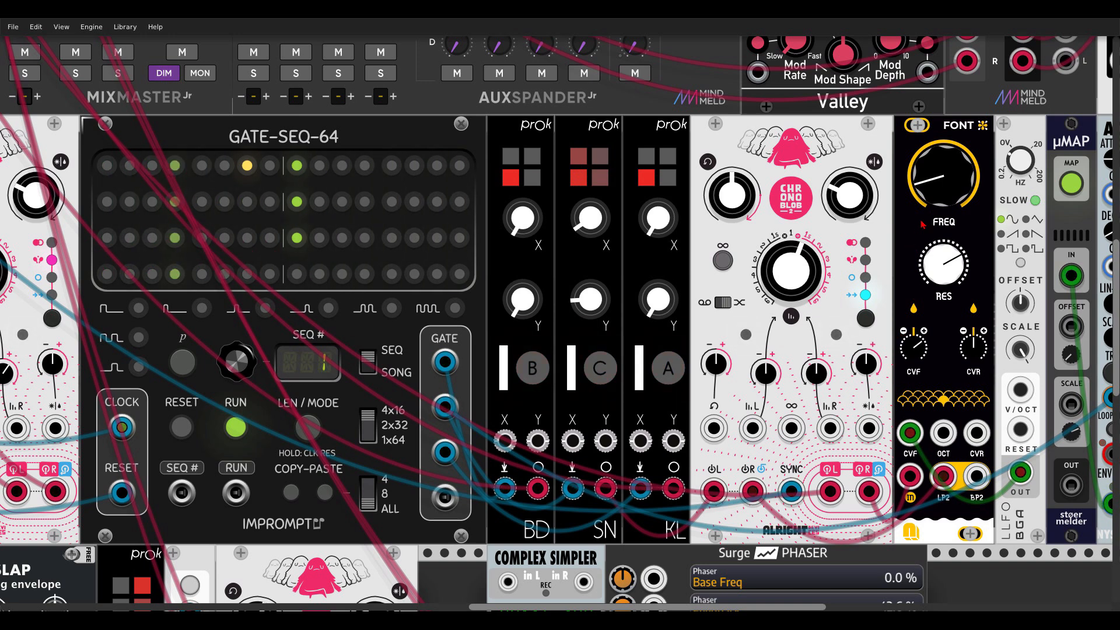
pyautogui.moveTo(929, 191)
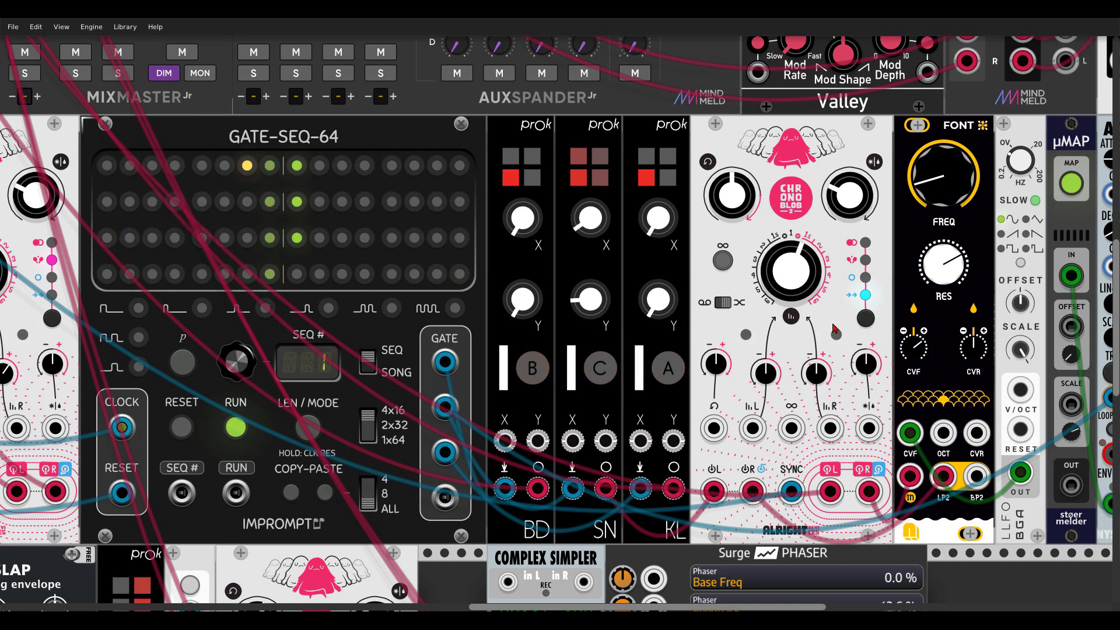
pyautogui.moveTo(701, 233); pyautogui.dragTo(1087, 321)
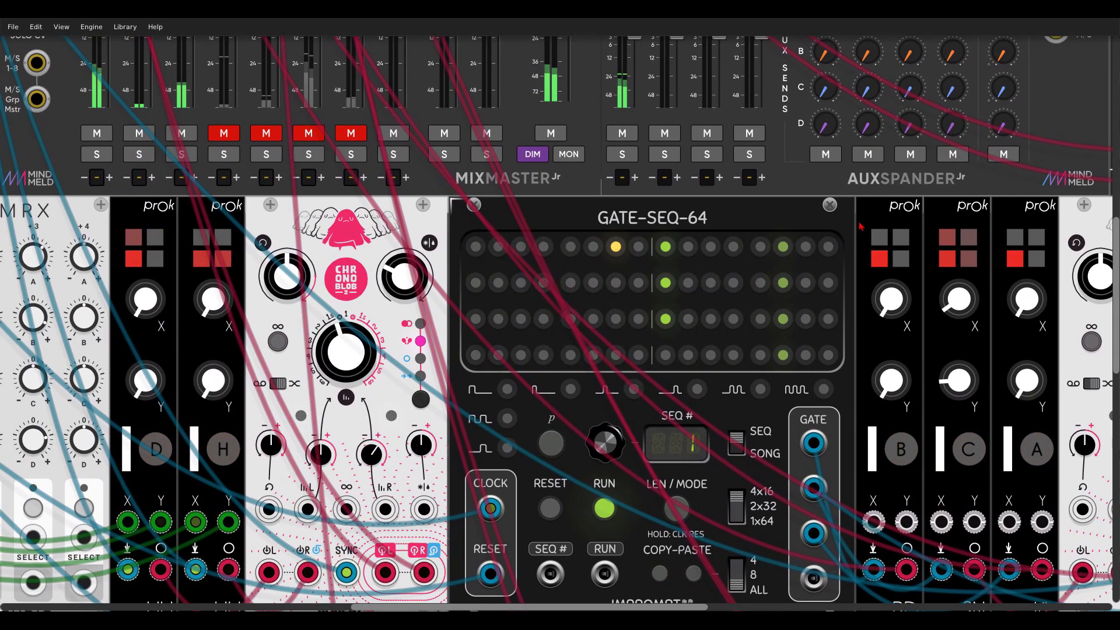
# Return to the Prok drums beside GATE-SEQ-64 and unmute the fourth MixMaster Jr channel.
pyautogui.scroll(-3, 755, 225)
pyautogui.hscroll(8, 643, 148)
pyautogui.moveTo(643, 147); pyautogui.dragTo(570, 134)
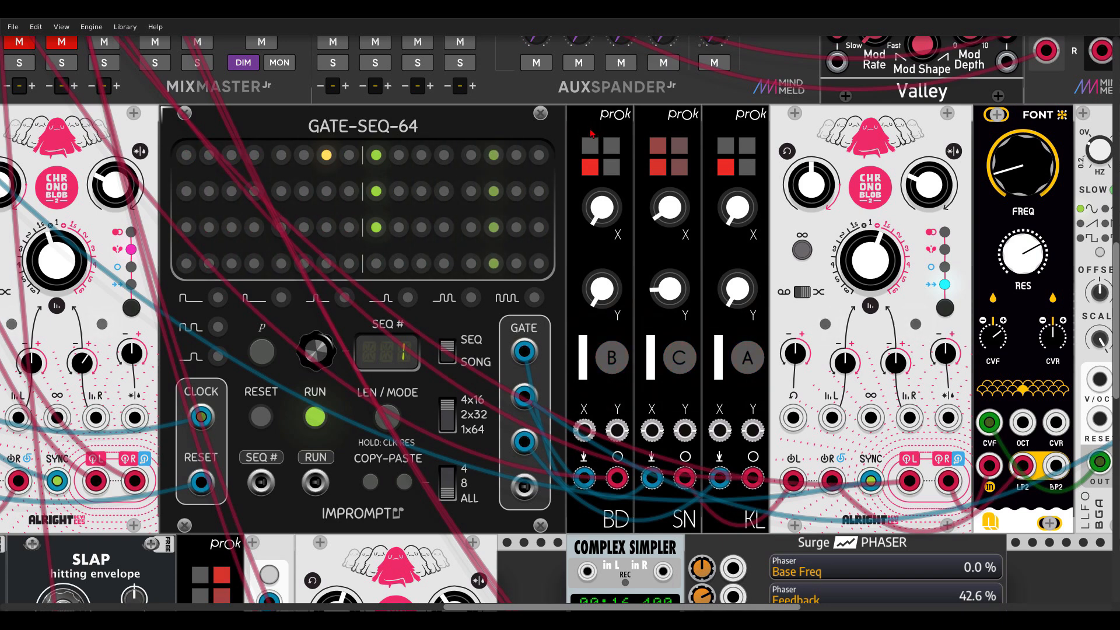
pyautogui.moveTo(143, 93); pyautogui.dragTo(617, 243)
pyautogui.click(407, 193)
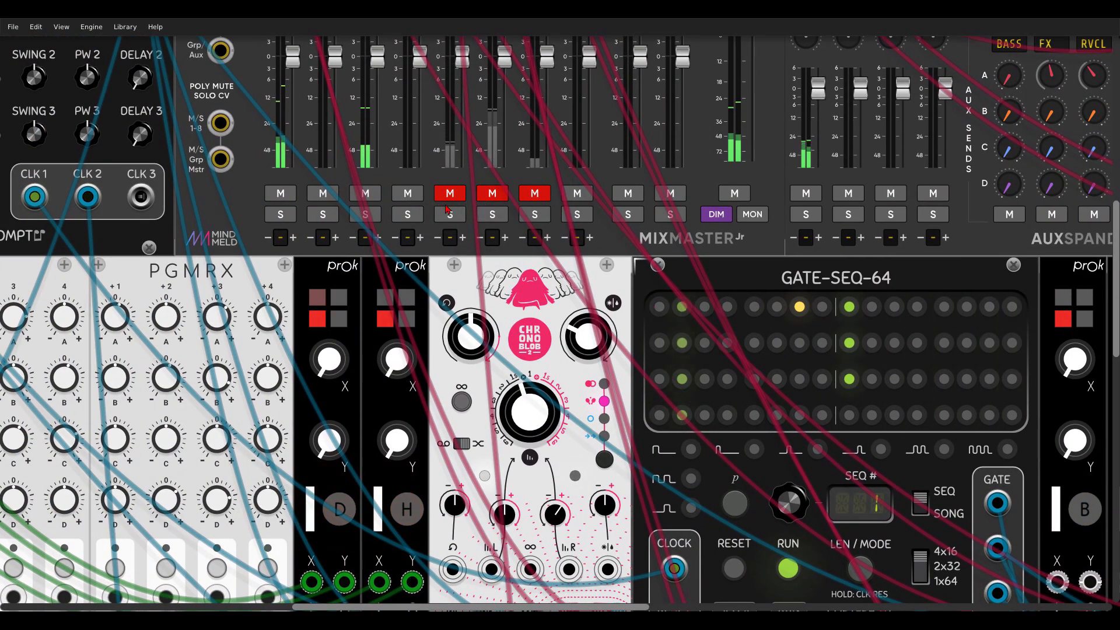
# Show GATE-SEQ-64 and the PHRASE-SEQ-32 row with Basal, Slap and the Prok BD, and unmute the BASS channel on MixMaster Jr.
pyautogui.moveTo(767, 268); pyautogui.dragTo(472, 123)
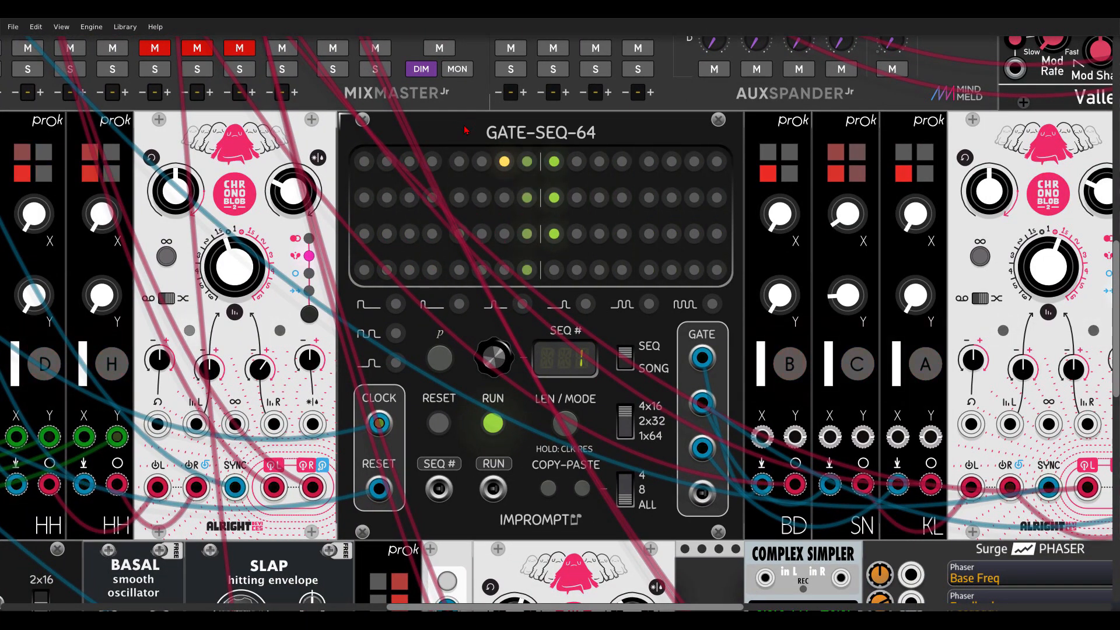
pyautogui.scroll(-2, 452, 131)
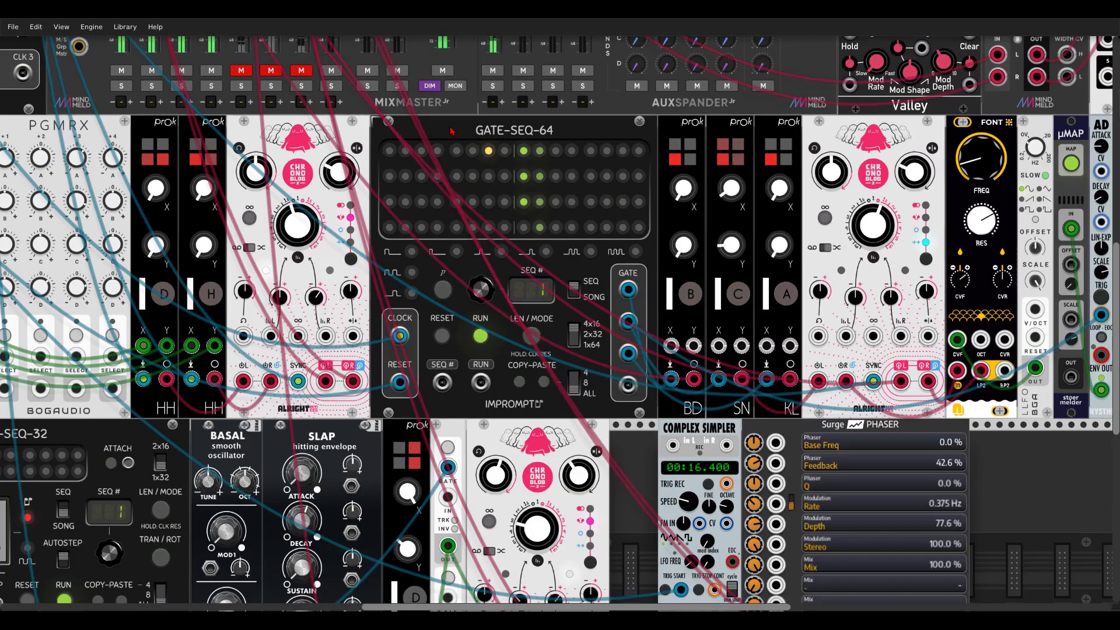
pyautogui.moveTo(405, 133); pyautogui.dragTo(626, 105)
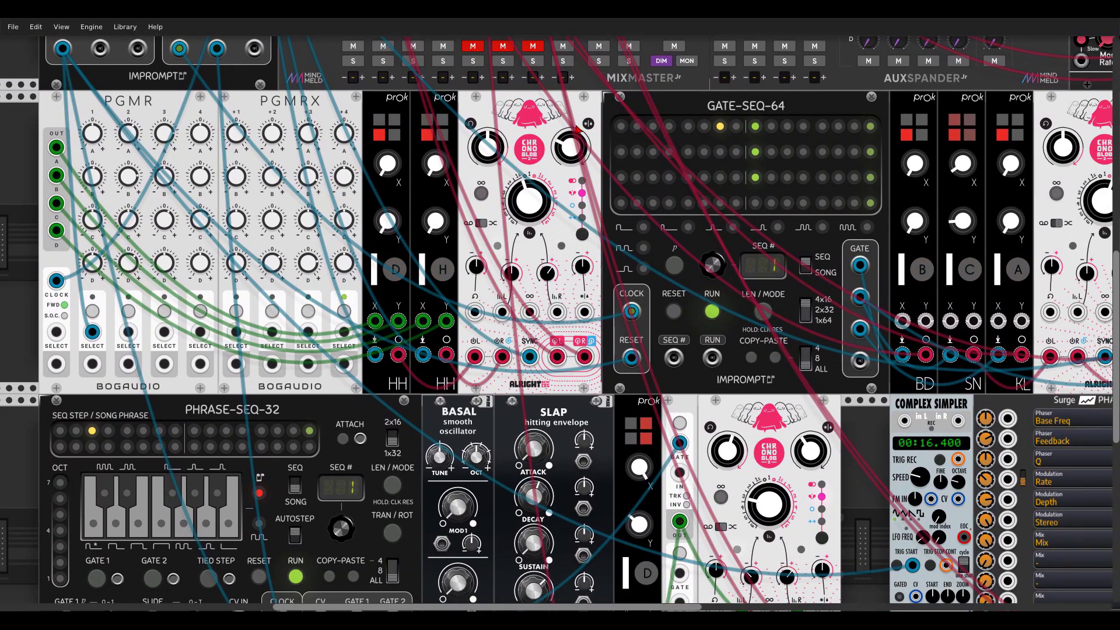
pyautogui.scroll(-1, 585, 107)
pyautogui.scroll(-4, 585, 106)
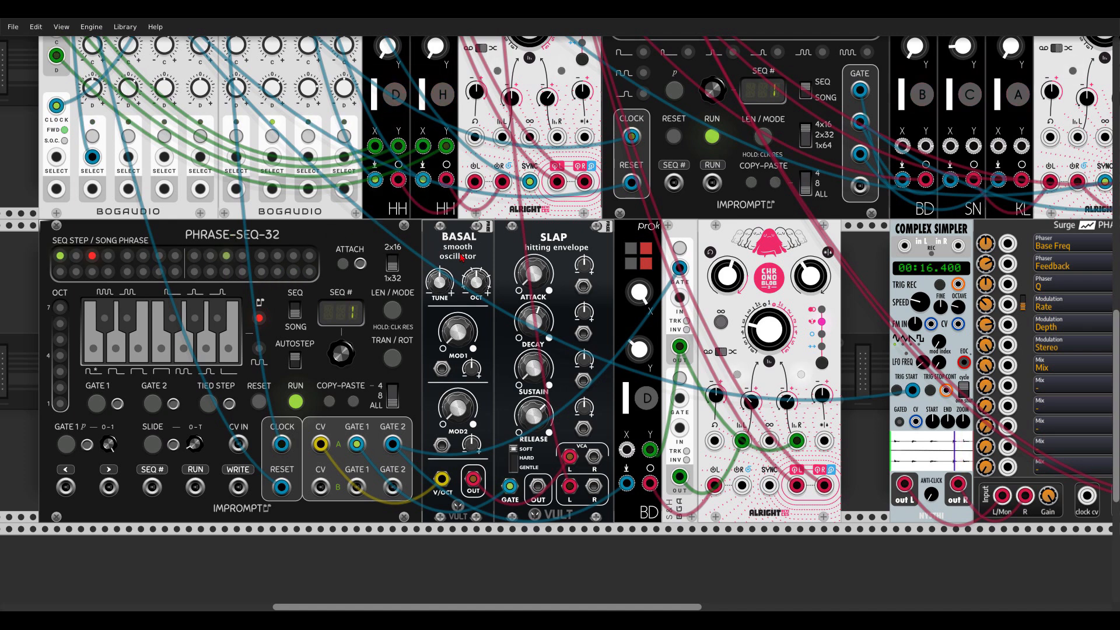
pyautogui.scroll(12, 427, 271)
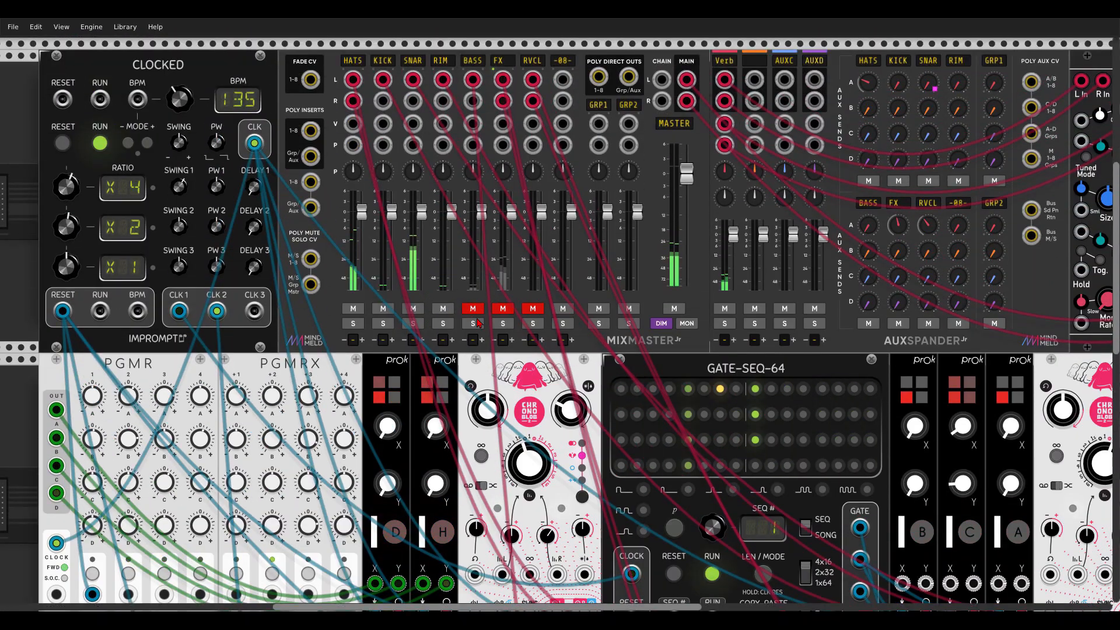
pyautogui.click(473, 308)
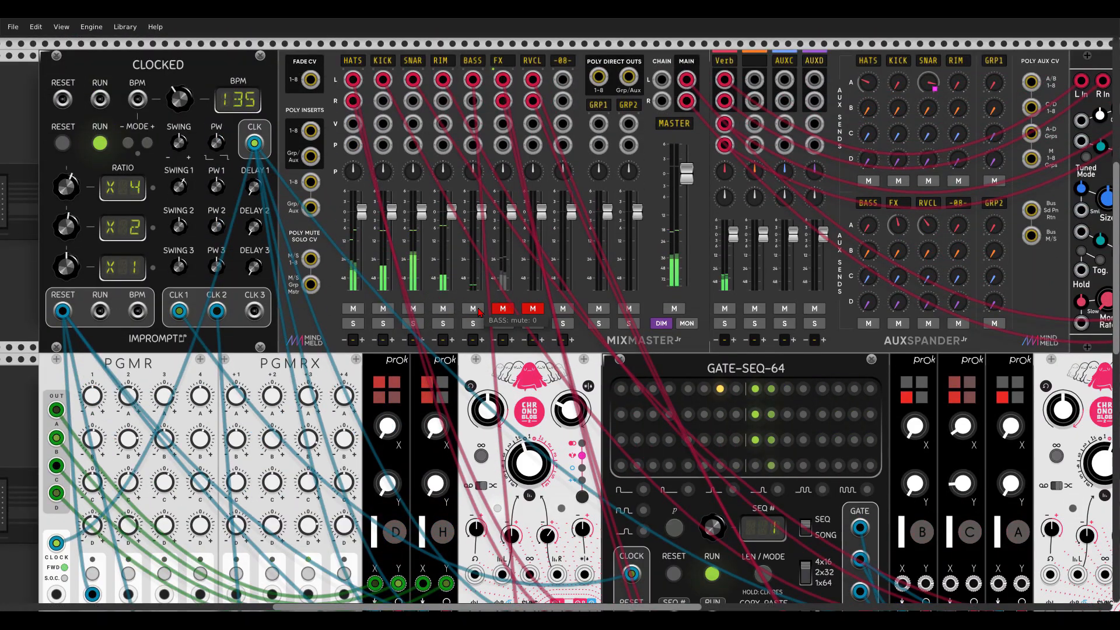
# Show the Prok BD with Chronoblob and the Complex Simpler with Surge Phaser, and unmute the FX and RVCL channels.
pyautogui.scroll(-1, 497, 343)
pyautogui.scroll(-10, 498, 342)
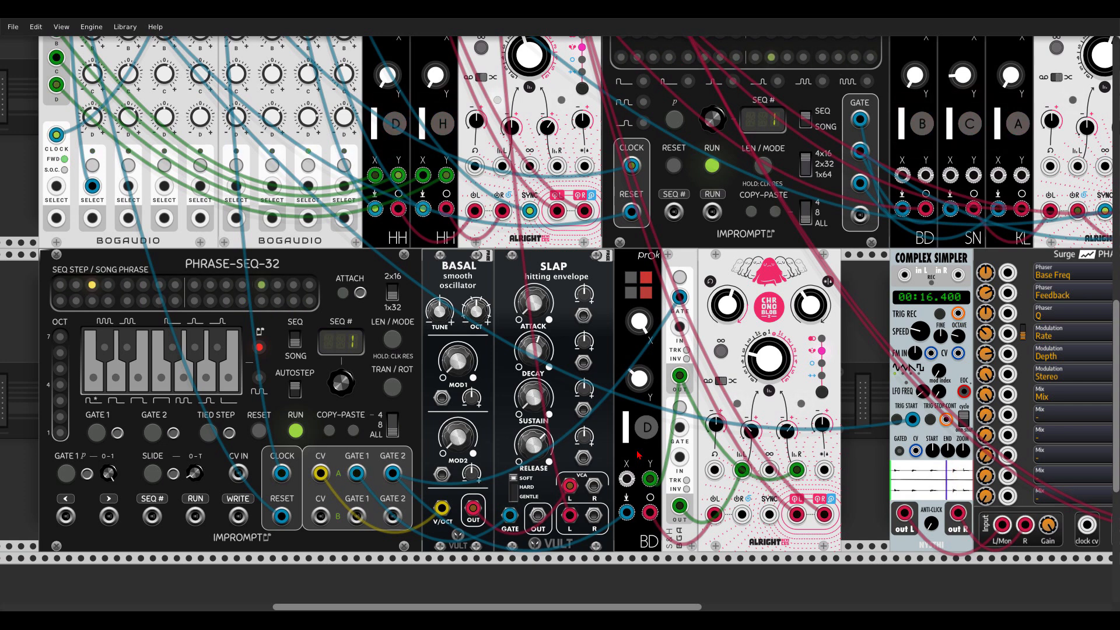
pyautogui.scroll(10, 637, 454)
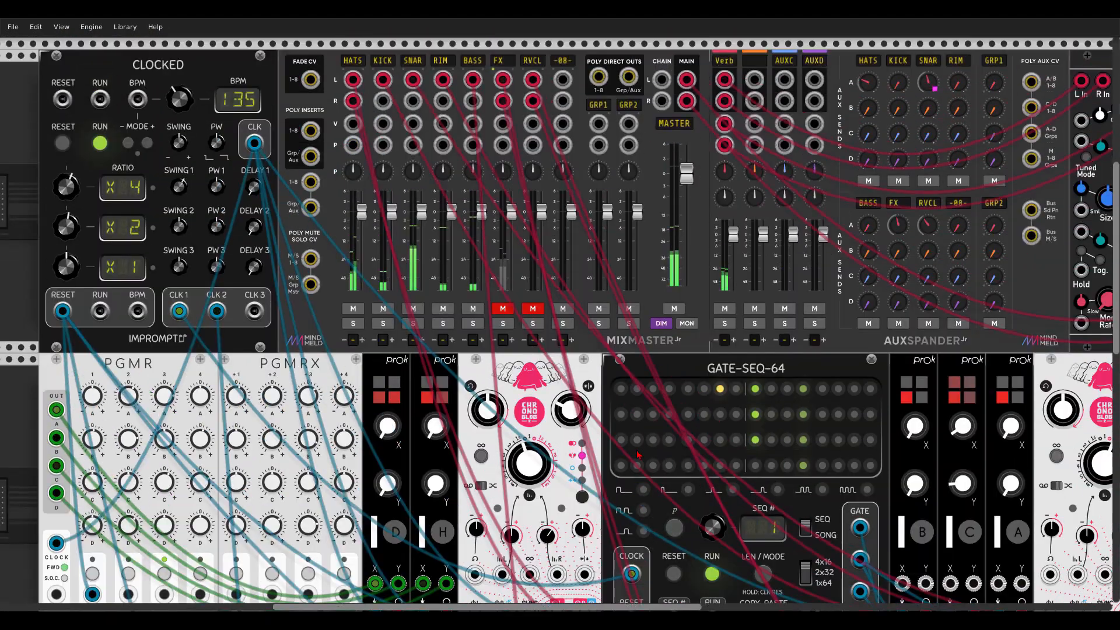
pyautogui.scroll(-11, 498, 330)
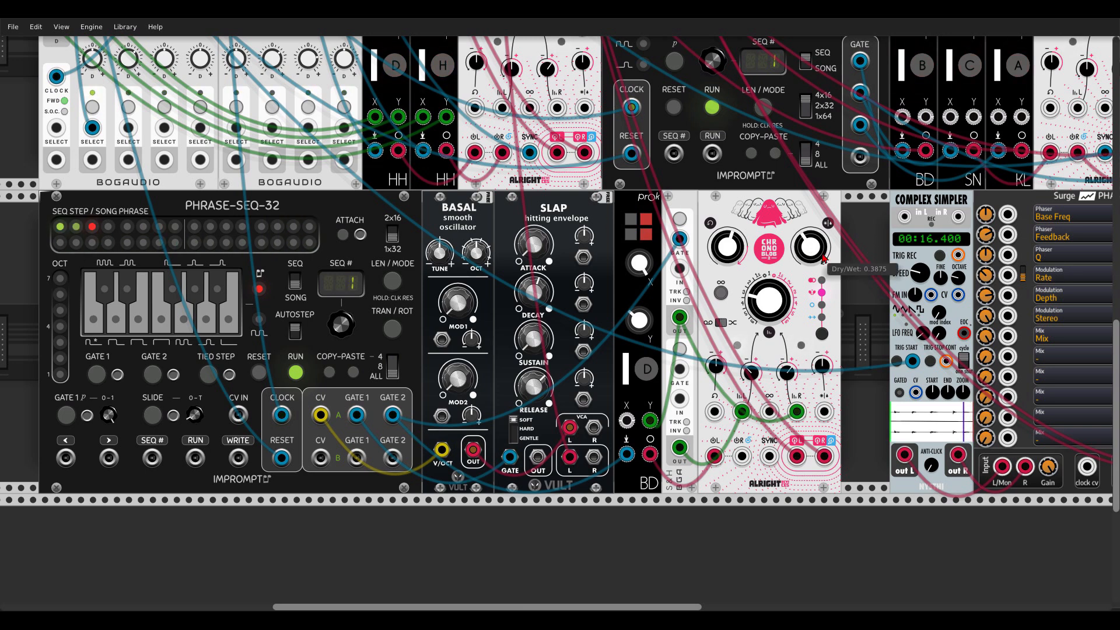
pyautogui.hscroll(1, 849, 264)
pyautogui.moveTo(848, 264); pyautogui.dragTo(591, 284)
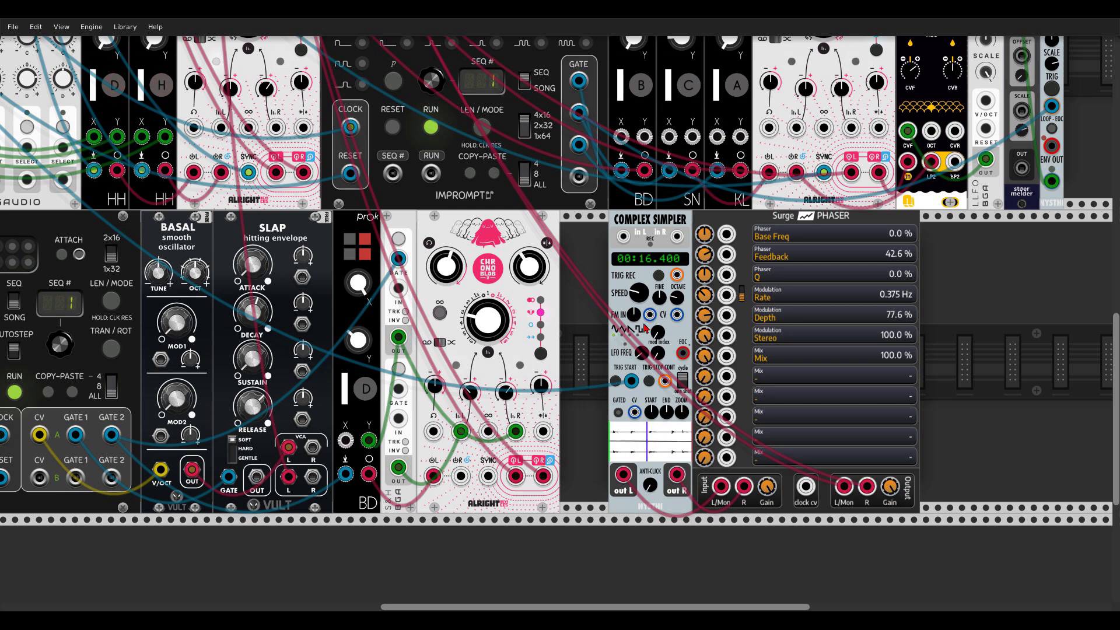
pyautogui.moveTo(645, 295)
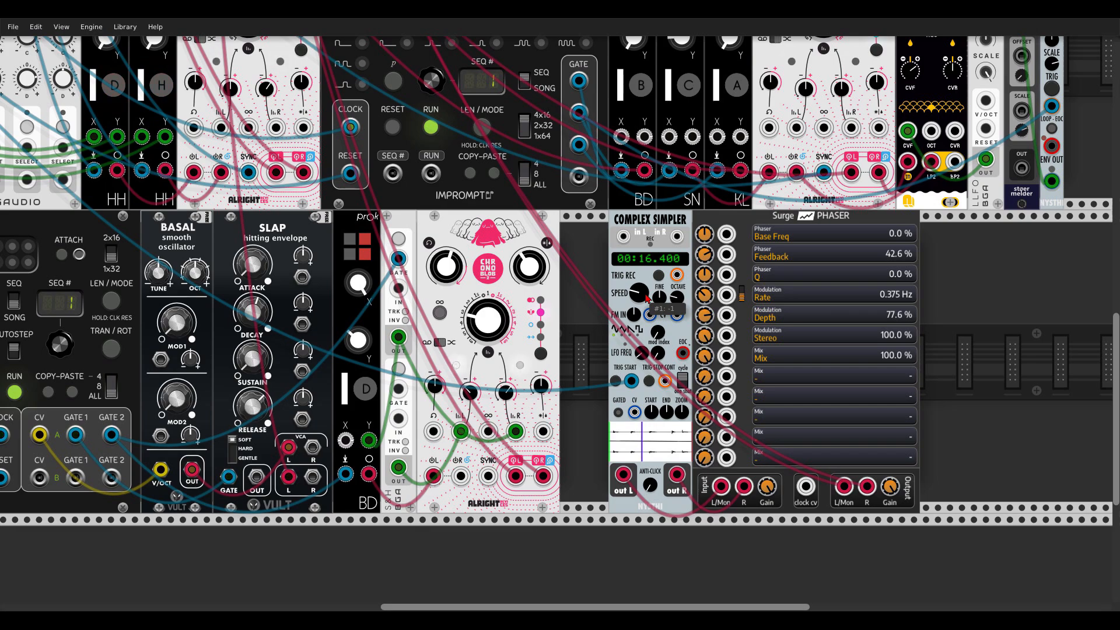
pyautogui.moveTo(281, 81); pyautogui.dragTo(526, 276)
pyautogui.scroll(5, 525, 275)
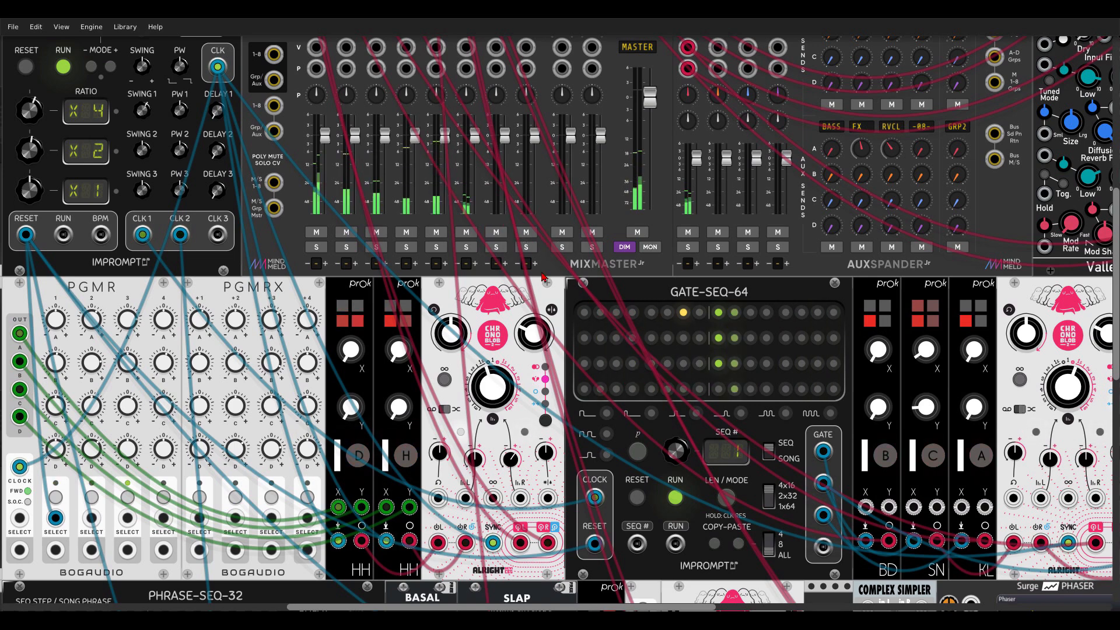
# Examine Complex Simpler and the Surge Phaser and view the lower rows of the patch as a whole.
pyautogui.scroll(-7, 834, 427)
pyautogui.moveTo(835, 427); pyautogui.dragTo(575, 278)
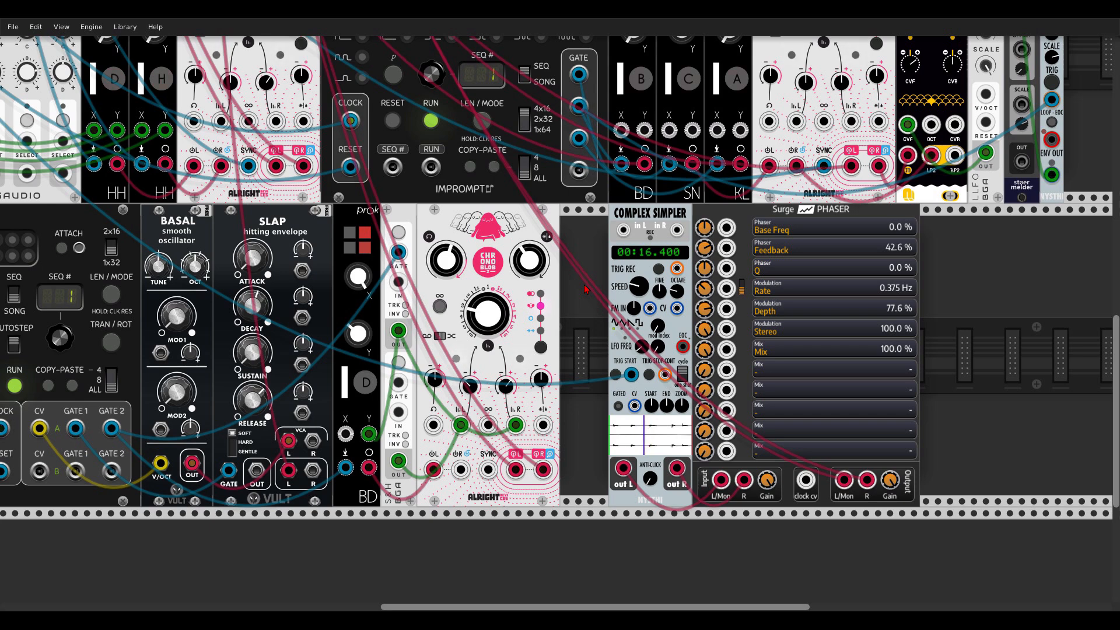
pyautogui.scroll(-5, 586, 288)
pyautogui.scroll(3, 717, 403)
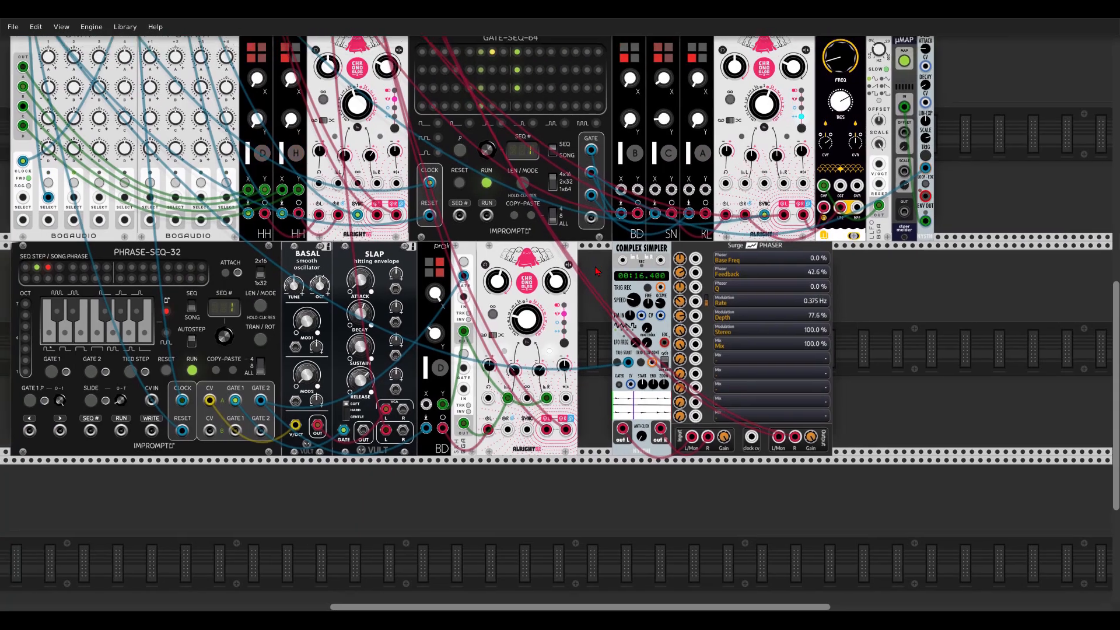
pyautogui.moveTo(717, 402); pyautogui.dragTo(686, 393)
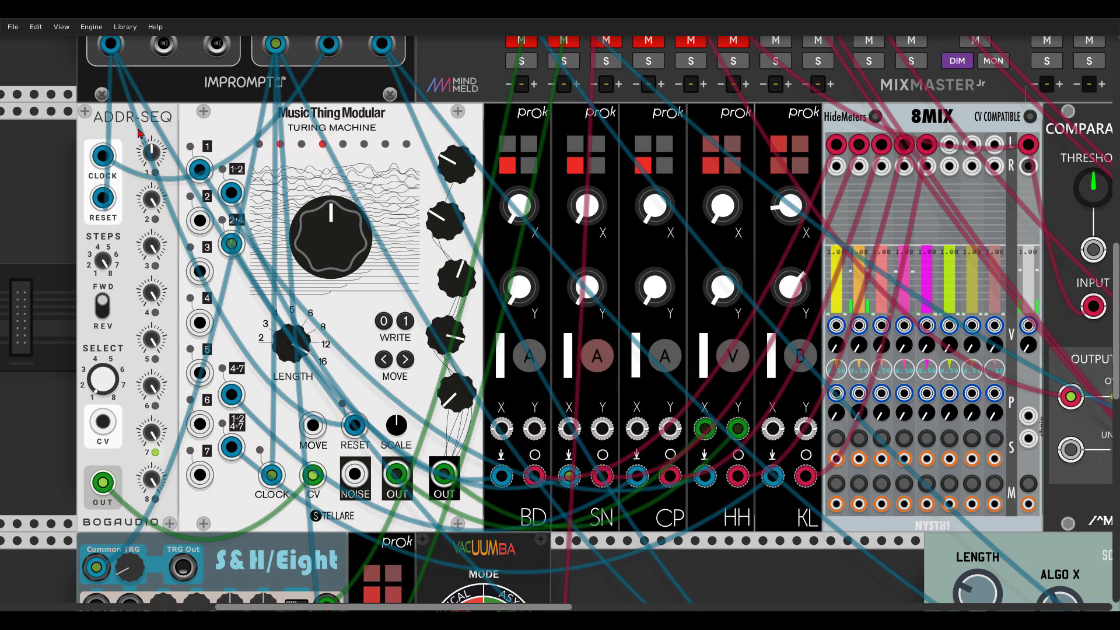
# In the Turing Machine patch, unmute the DRMS channel and point out the ADDR-SEQ steps.
pyautogui.moveTo(326, 220)
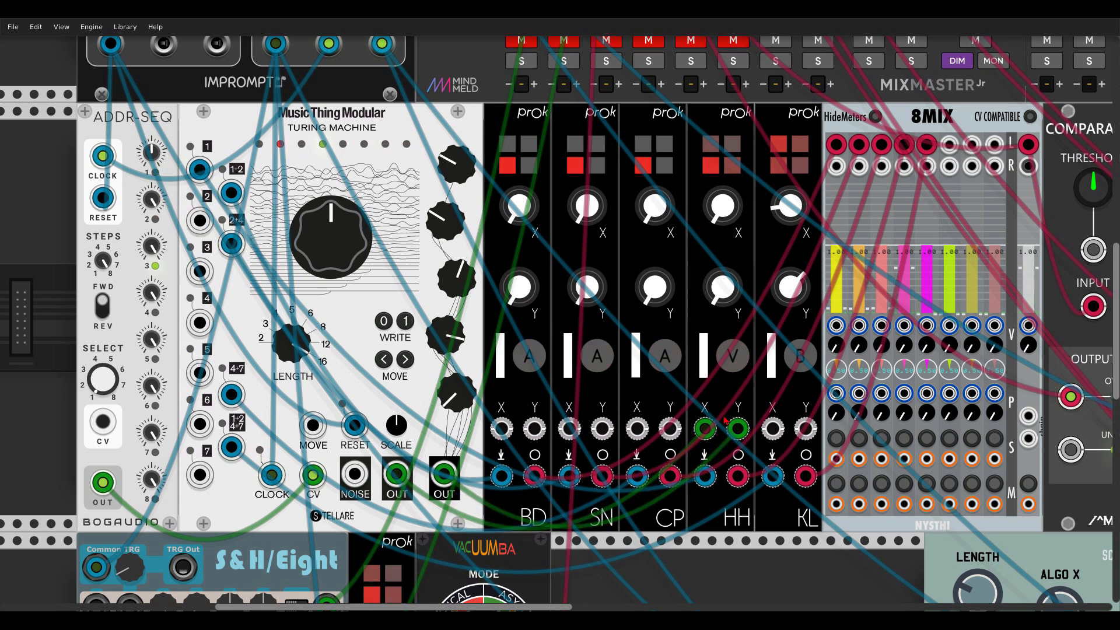
pyautogui.click(524, 41)
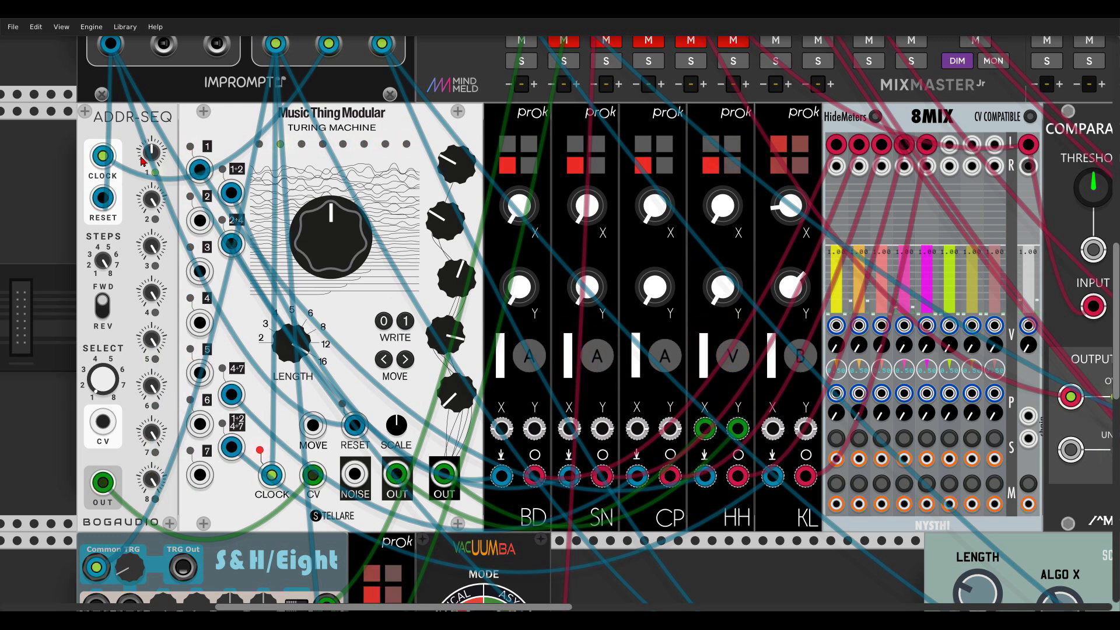
pyautogui.moveTo(156, 259)
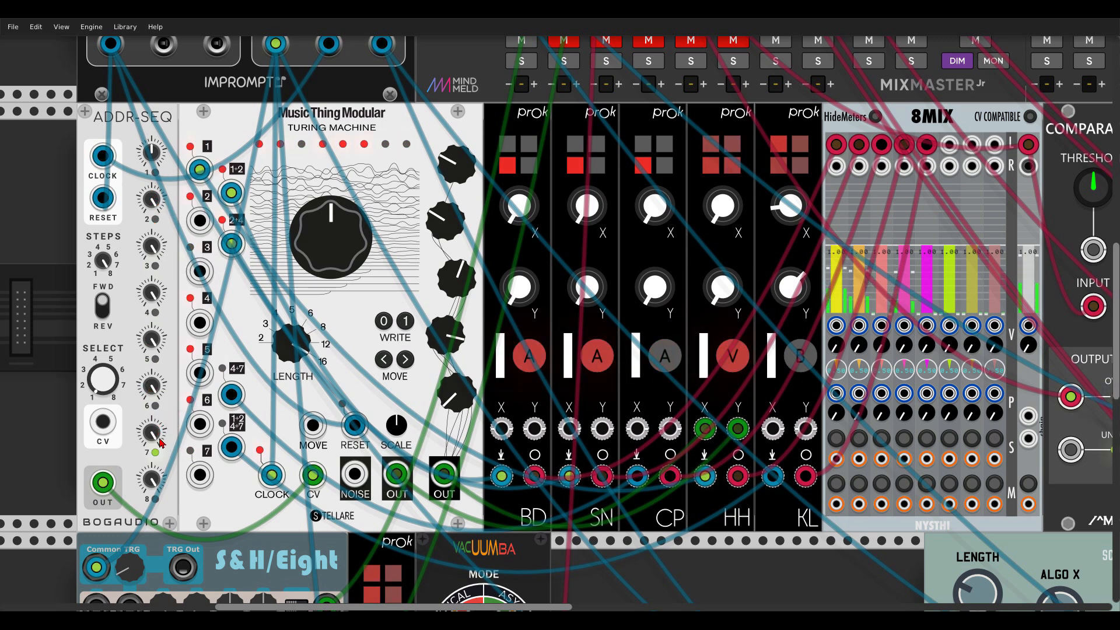
pyautogui.moveTo(155, 150)
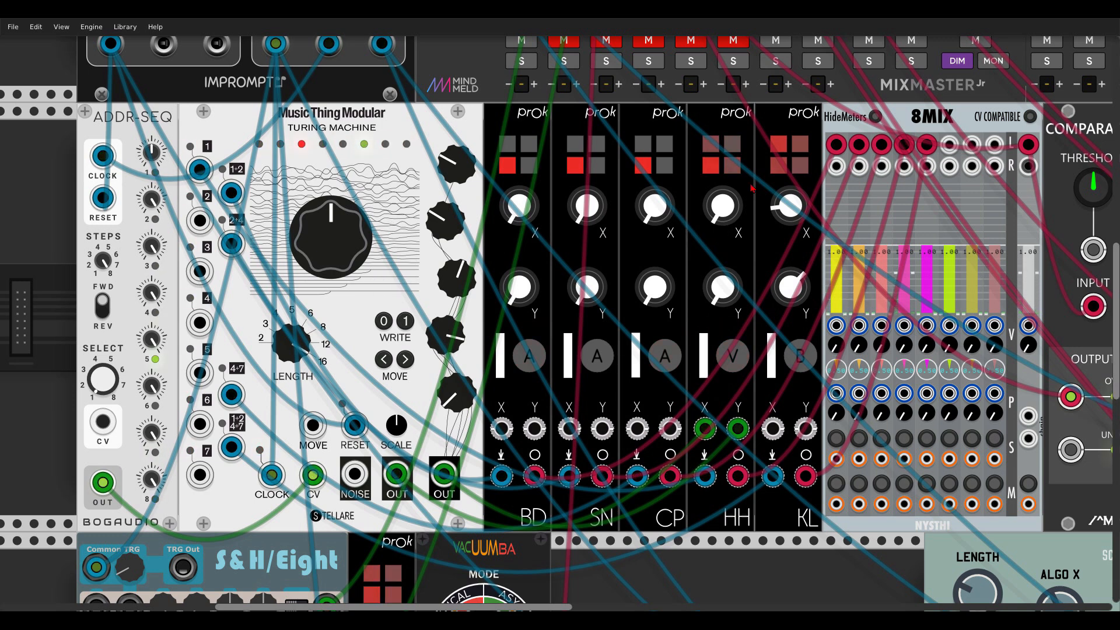
# Show the Prok drums running through 8MIX into the Comparator, and unmute the COMP channel on MixMaster Jr.
pyautogui.hscroll(5, 751, 188)
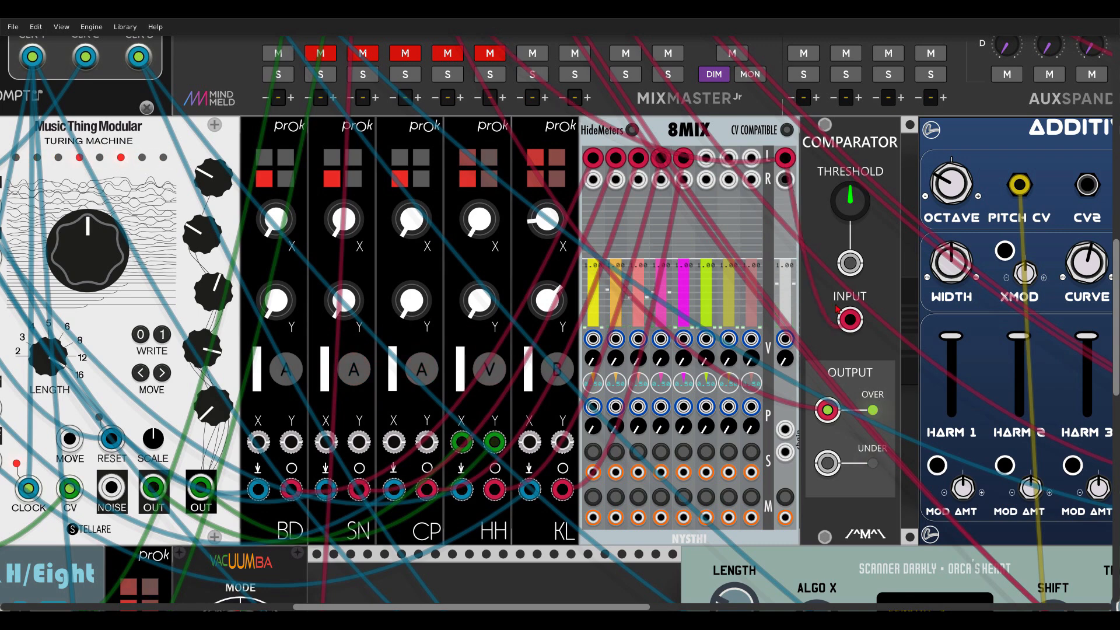
pyautogui.scroll(3, 804, 153)
pyautogui.hscroll(-3, 804, 153)
pyautogui.click(489, 173)
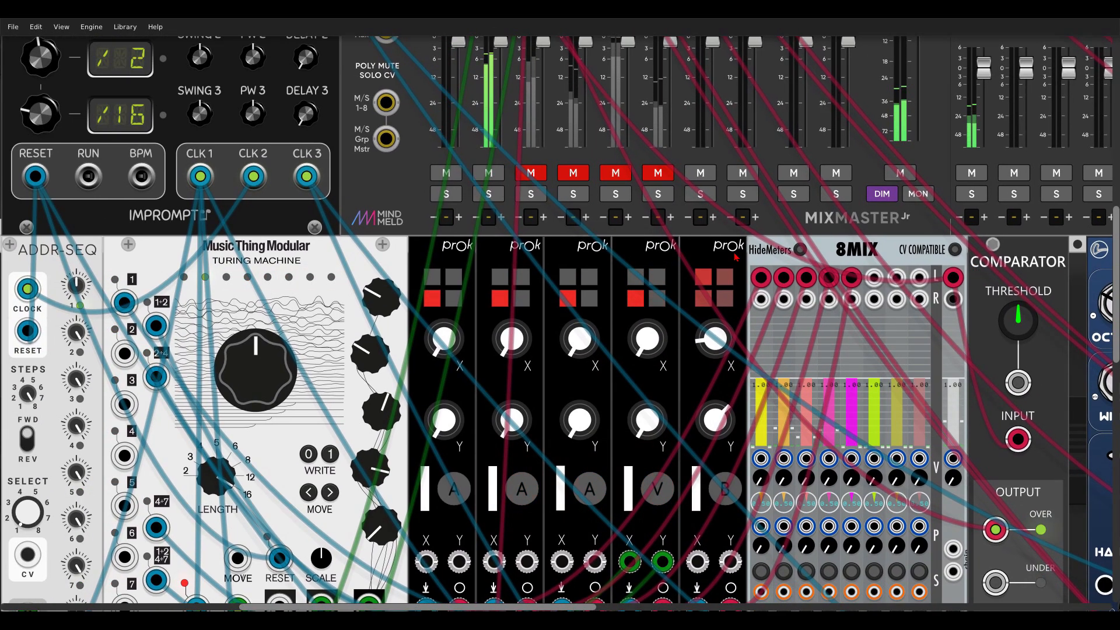
# Mute the DRMS channel to hear COMP alone, and unmute it again.
pyautogui.scroll(-1, 732, 226)
pyautogui.moveTo(732, 226); pyautogui.dragTo(776, 190)
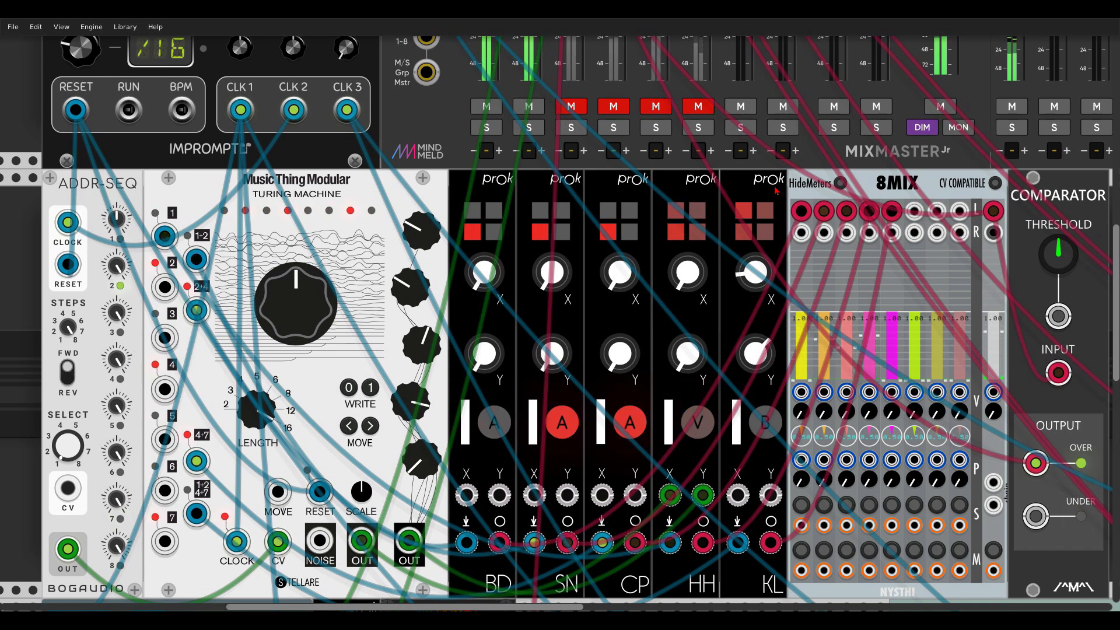
pyautogui.click(494, 109)
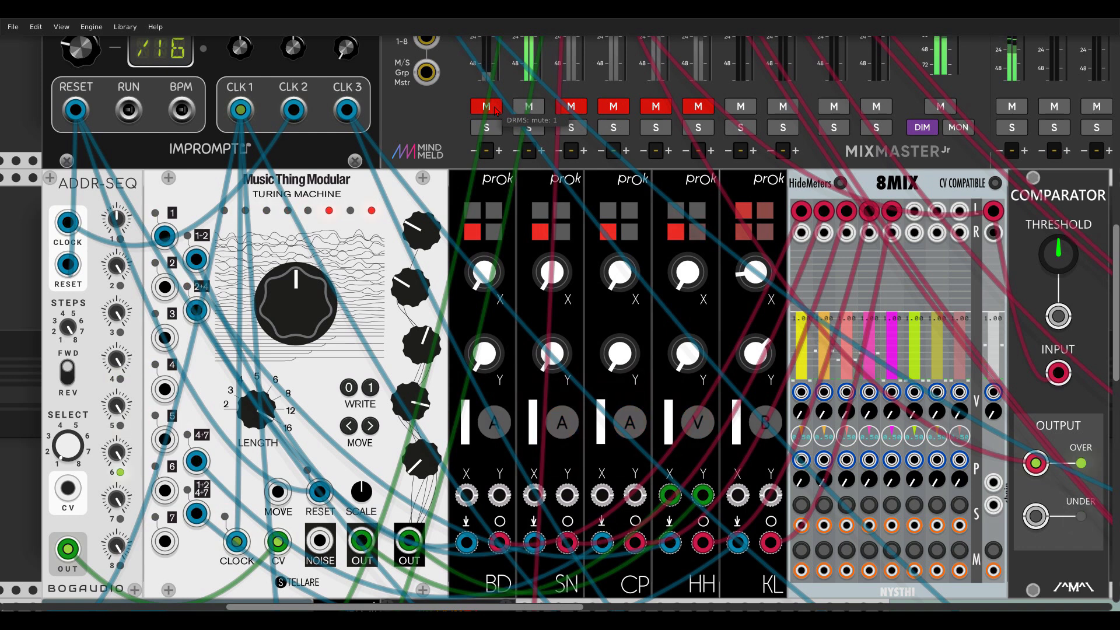
pyautogui.click(494, 109)
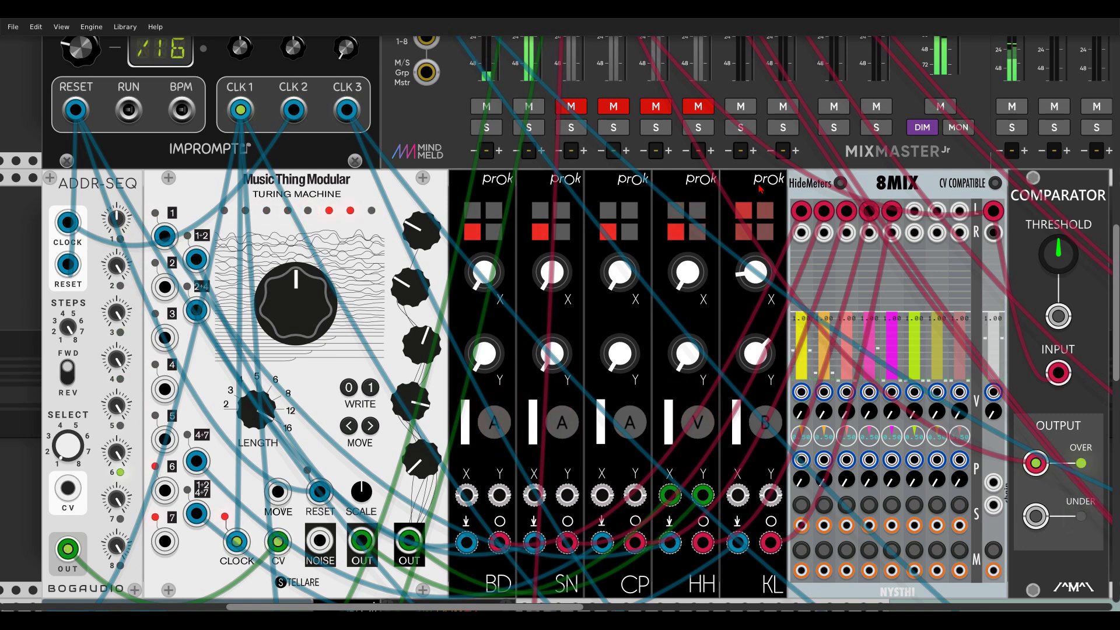
# Show S&H/Eight modulating the Prok HH into Vacuumba, and unmute the HATS channel on MixMaster Jr.
pyautogui.scroll(-10, 622, 239)
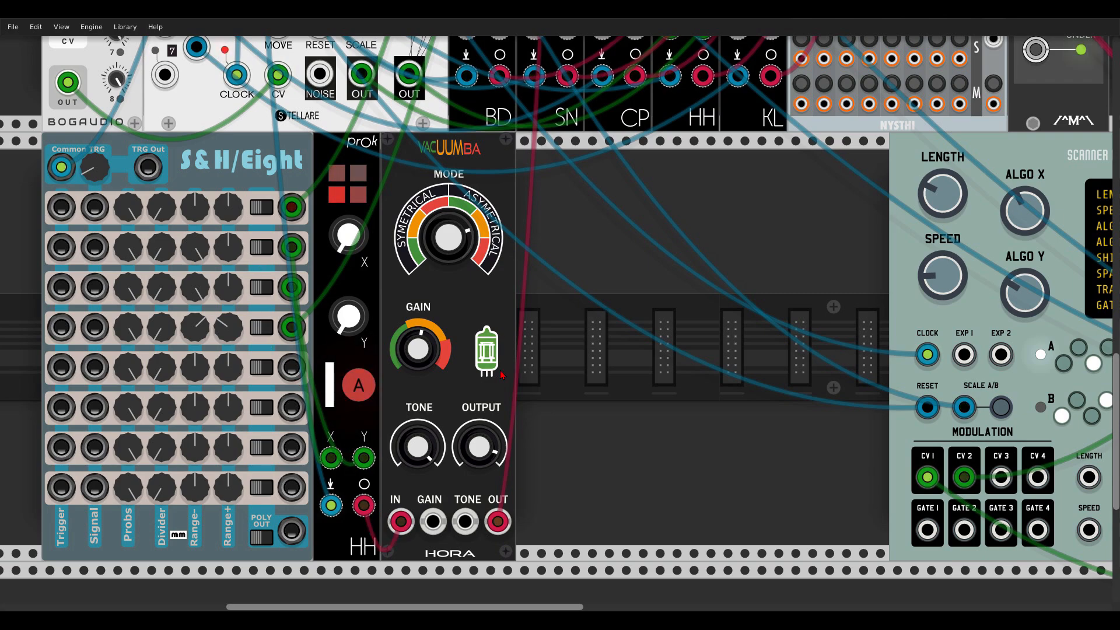
pyautogui.scroll(-3, 593, 324)
pyautogui.moveTo(656, 289); pyautogui.dragTo(617, 558)
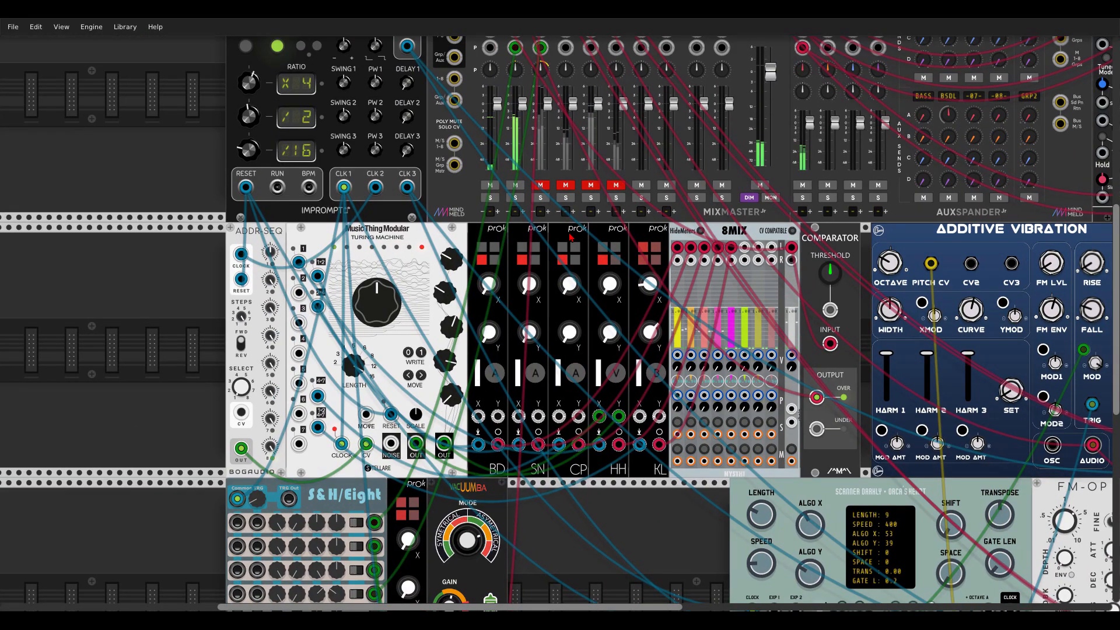
pyautogui.moveTo(561, 356); pyautogui.dragTo(560, 239)
pyautogui.scroll(-2, 560, 240)
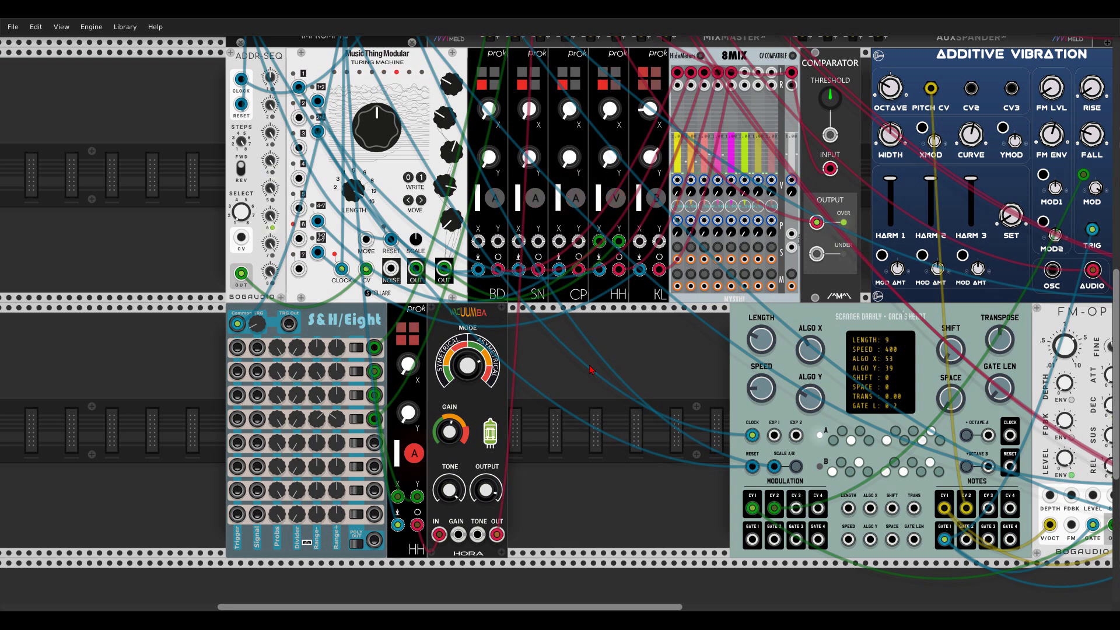
pyautogui.scroll(2, 643, 397)
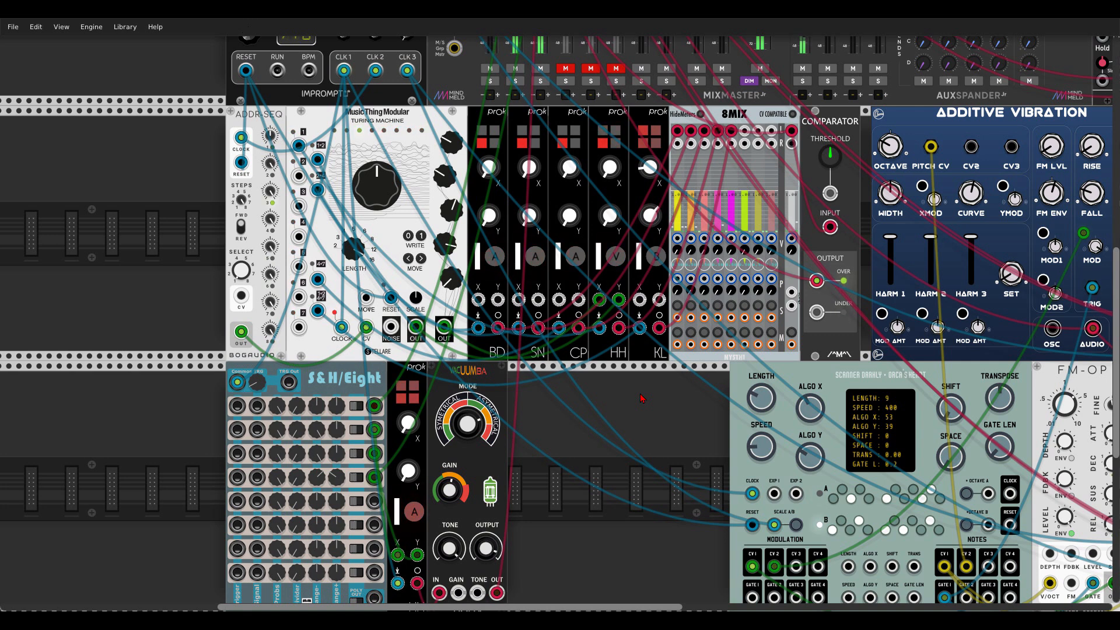
# Show the Scanner Darkly sequencer with its two FM-OP modules and Chronoblob, and unmute the FMOP channel.
pyautogui.scroll(-3, 688, 411)
pyautogui.hscroll(10, 689, 411)
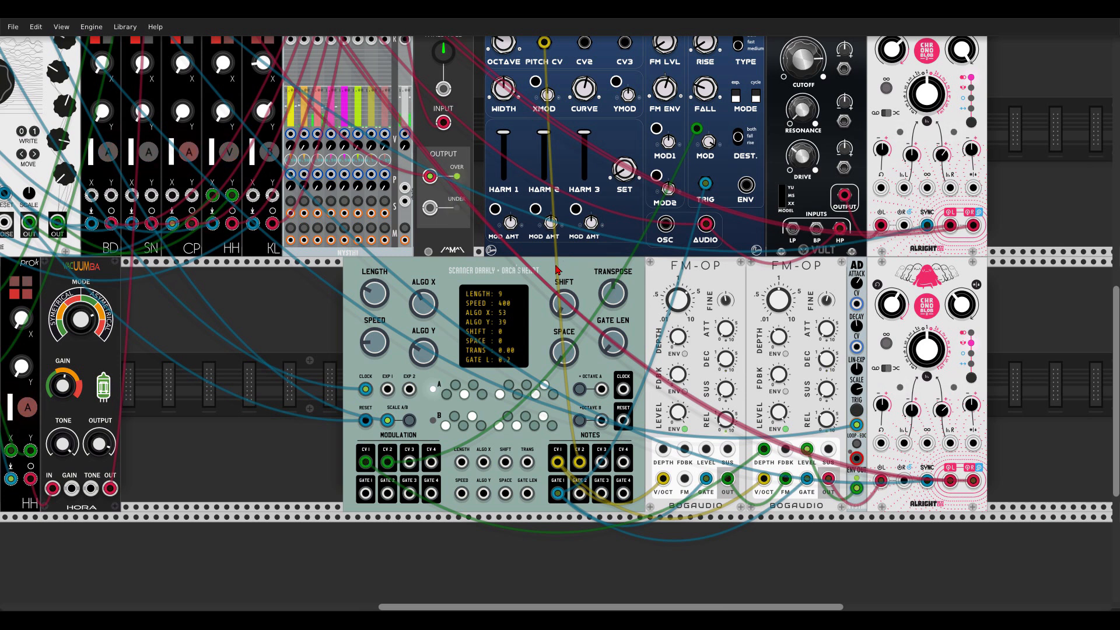
pyautogui.moveTo(325, 317); pyautogui.dragTo(601, 610)
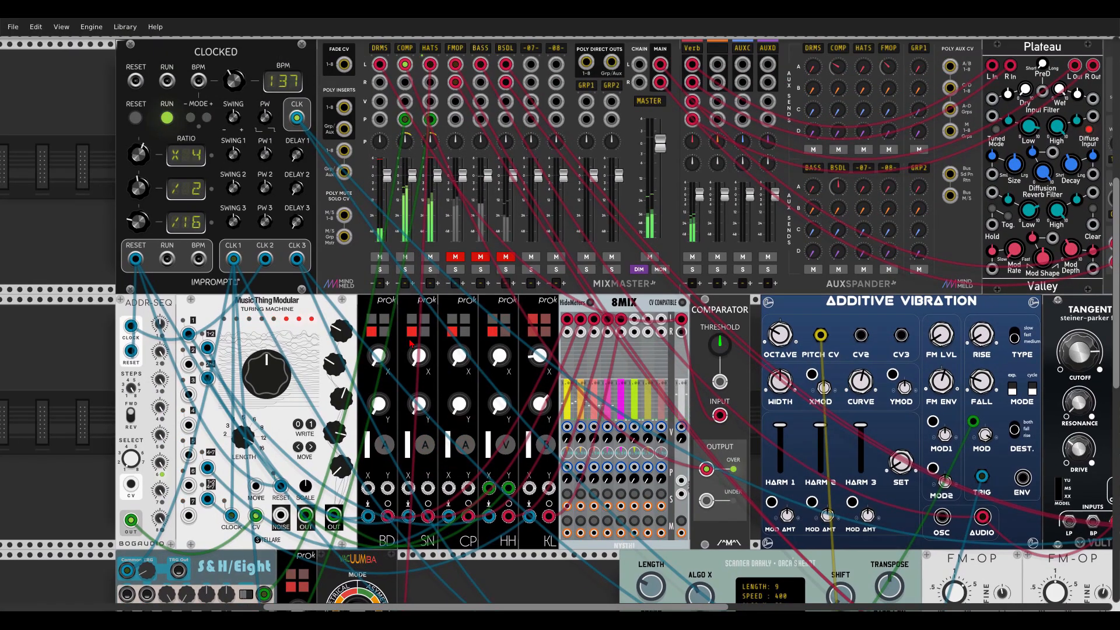
pyautogui.click(455, 257)
# Show Additive Vibration with the Tangents filter and Chronoblob, and unmute the BASS and BSDL channels on MixMaster Jr.
pyautogui.scroll(-5, 560, 393)
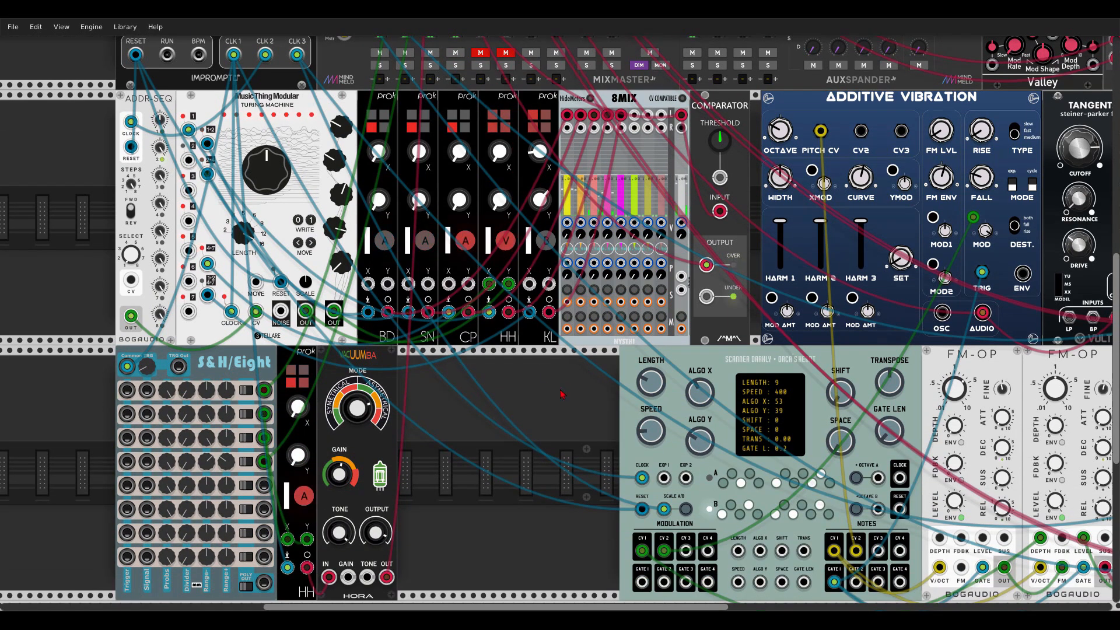
pyautogui.moveTo(561, 395); pyautogui.dragTo(465, 369)
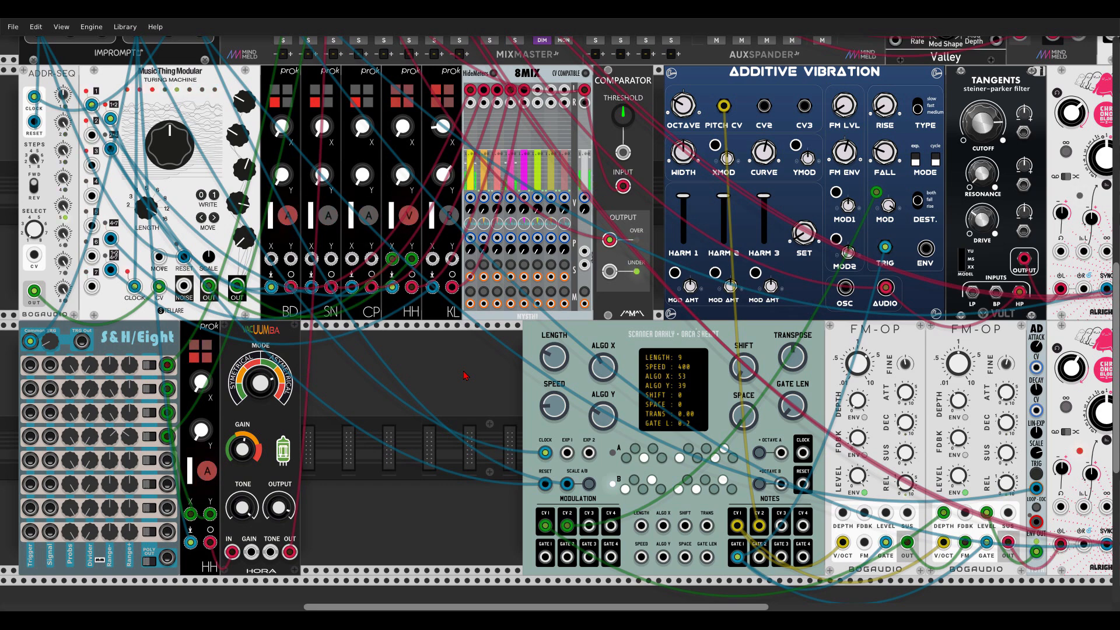
pyautogui.hscroll(8, 465, 375)
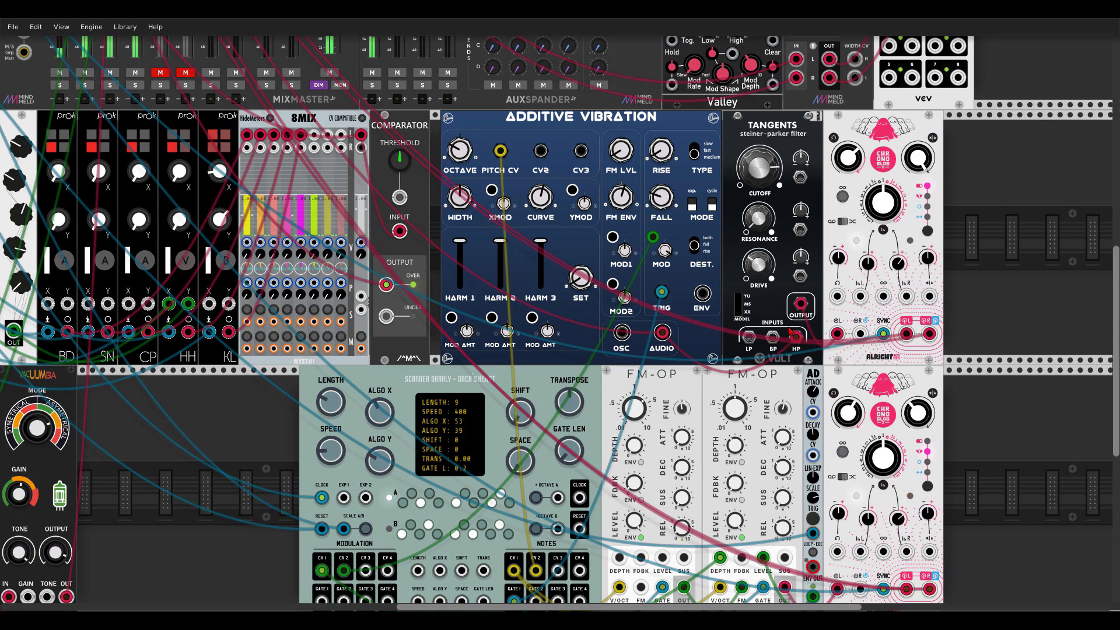
pyautogui.moveTo(157, 70); pyautogui.dragTo(328, 233)
pyautogui.click(330, 235)
pyautogui.click(357, 235)
# On Additive Vibration, set the FM envelope depth to 0.157 and adjust the FM level and octave.
pyautogui.moveTo(715, 302); pyautogui.dragTo(576, 132)
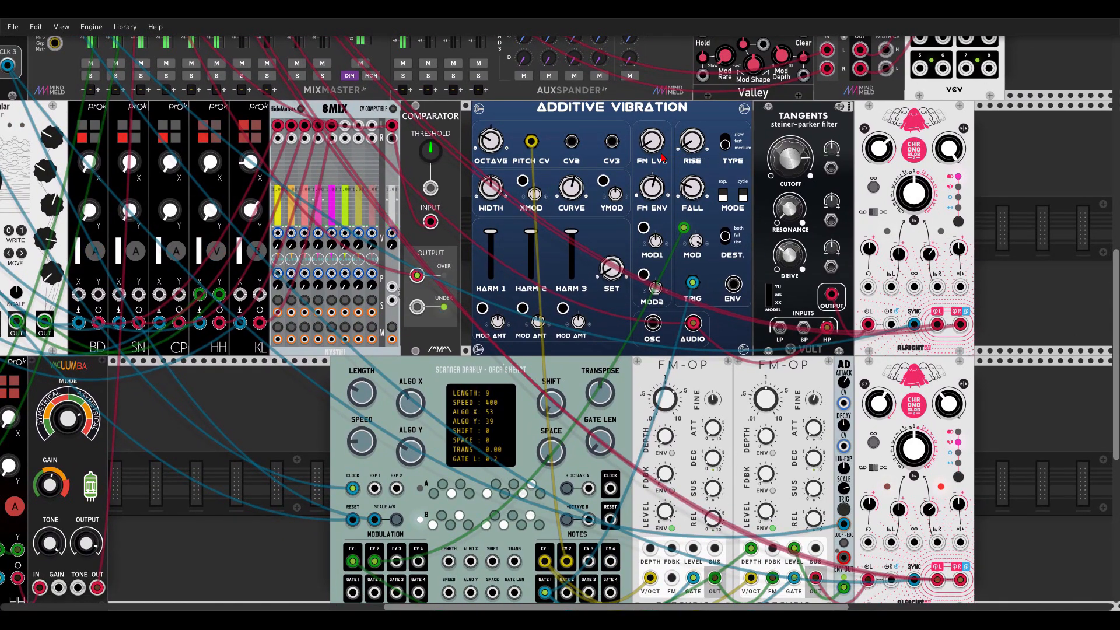
pyautogui.moveTo(655, 191)
pyautogui.mouseDown()
pyautogui.moveTo(655, 174)
pyautogui.moveTo(652, 202)
pyautogui.mouseUp()
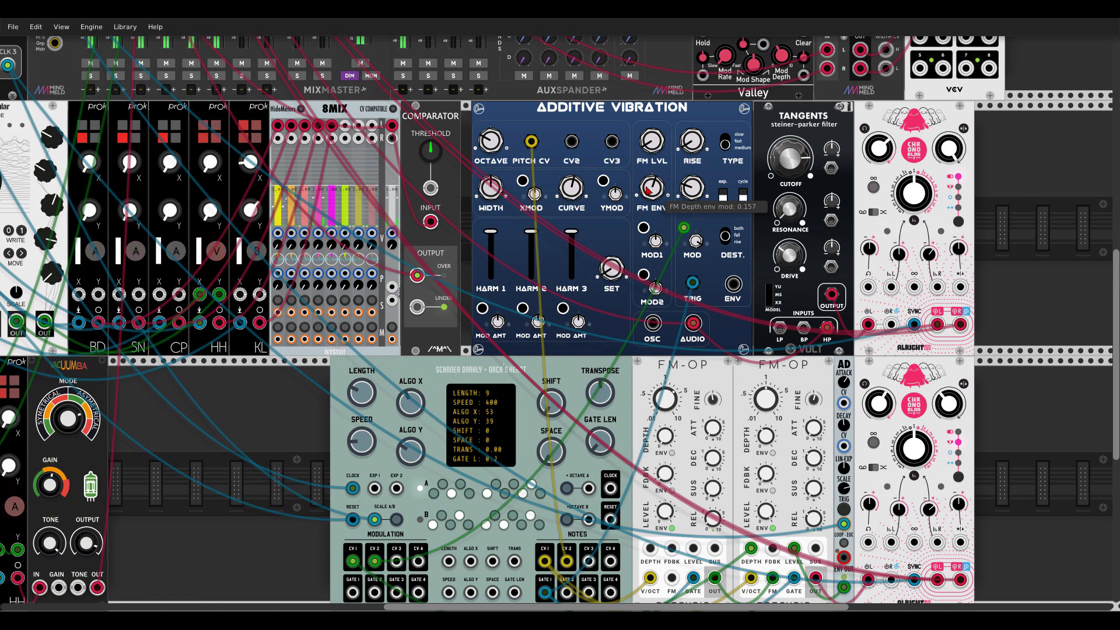
pyautogui.moveTo(652, 142)
pyautogui.mouseDown()
pyautogui.moveTo(652, 120)
pyautogui.moveTo(652, 142)
pyautogui.mouseUp()
pyautogui.moveTo(490, 141); pyautogui.dragTo(491, 131)
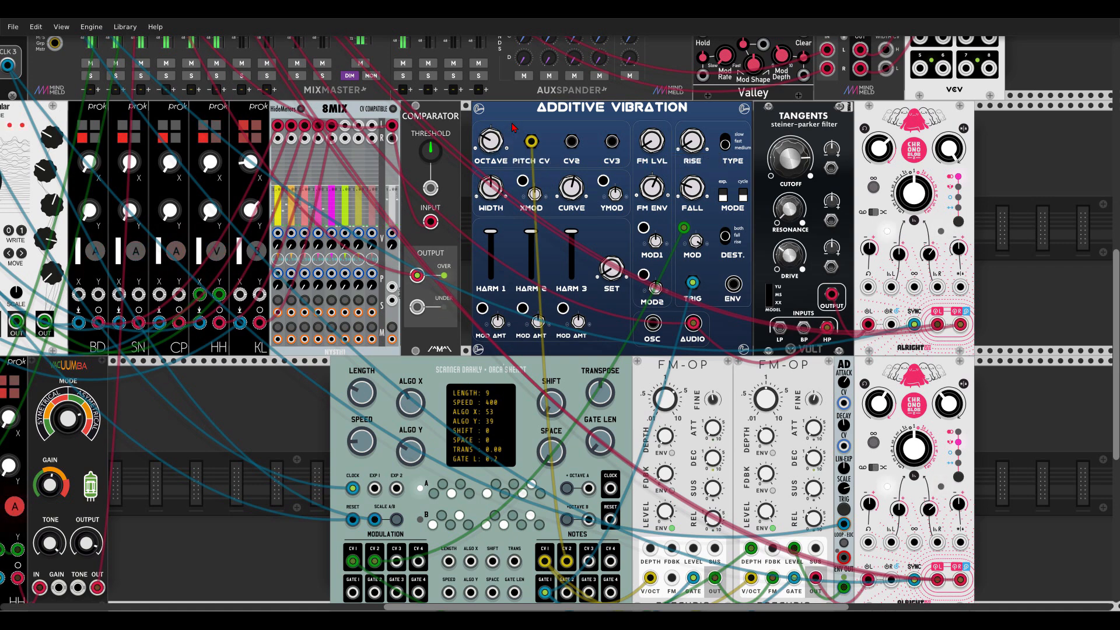
# Bring the whole Turing Machine patch into view and fine-tune Additive Vibration's FM level and octave once more.
pyautogui.scroll(-1, 514, 127)
pyautogui.moveTo(344, 345); pyautogui.dragTo(504, 394)
pyautogui.moveTo(795, 176)
pyautogui.mouseDown()
pyautogui.moveTo(794, 128)
pyautogui.moveTo(794, 178)
pyautogui.mouseUp()
pyautogui.moveTo(660, 177)
pyautogui.mouseDown()
pyautogui.moveTo(660, 153)
pyautogui.moveTo(660, 175)
pyautogui.mouseUp()
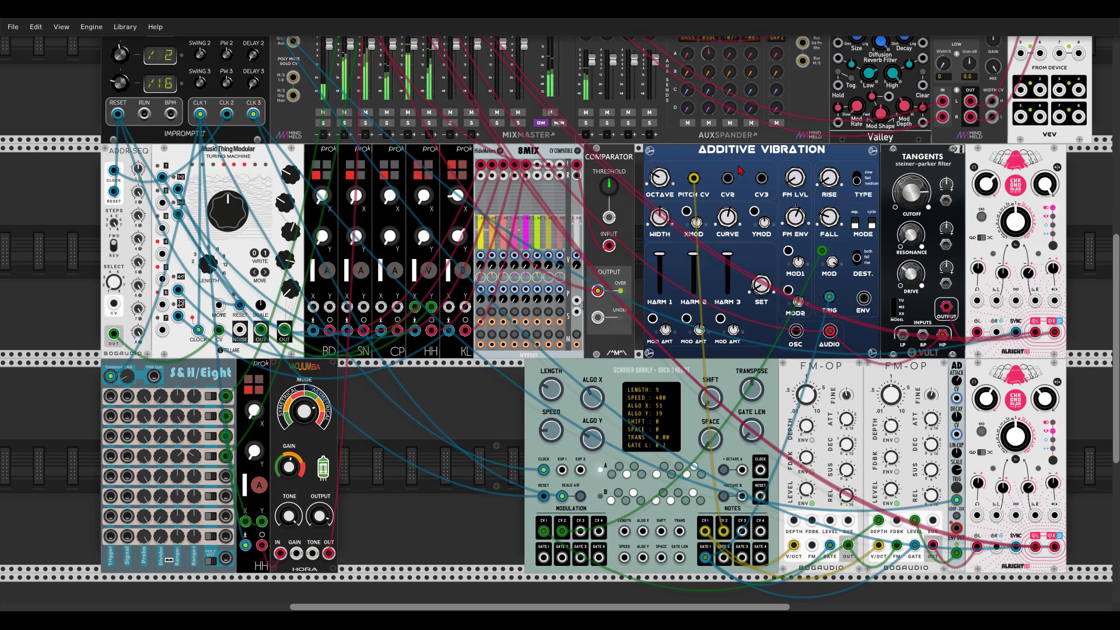